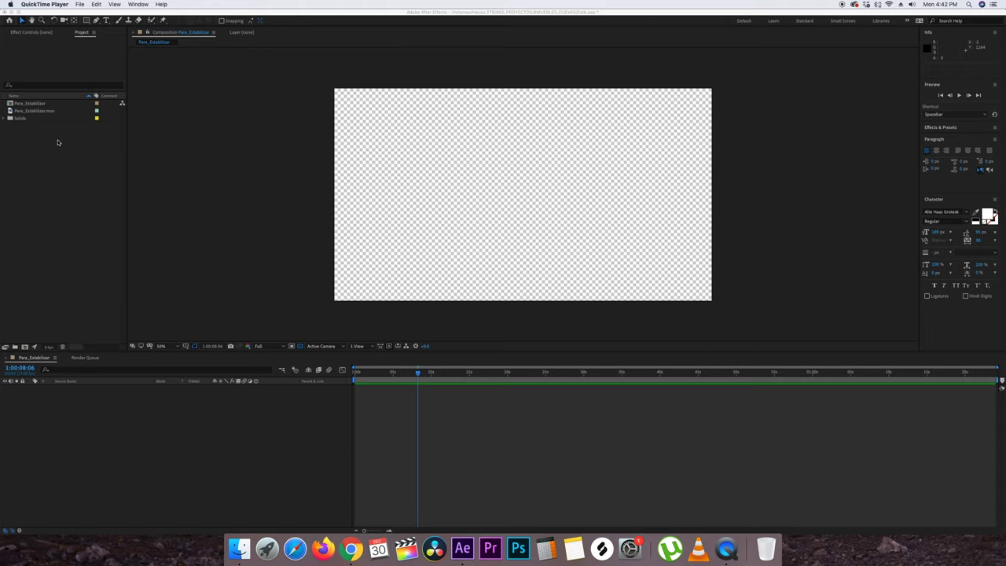
# - Delete the empty Para_Estabilizar comp and build a new comp from Para_Estabilizar.mov
pyautogui.click(34, 105)
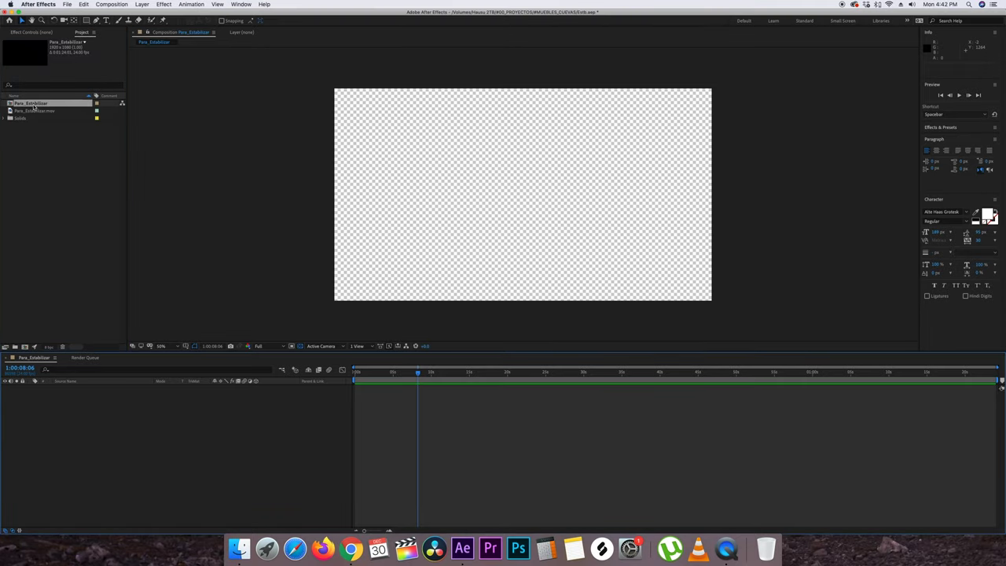
pyautogui.click(51, 166)
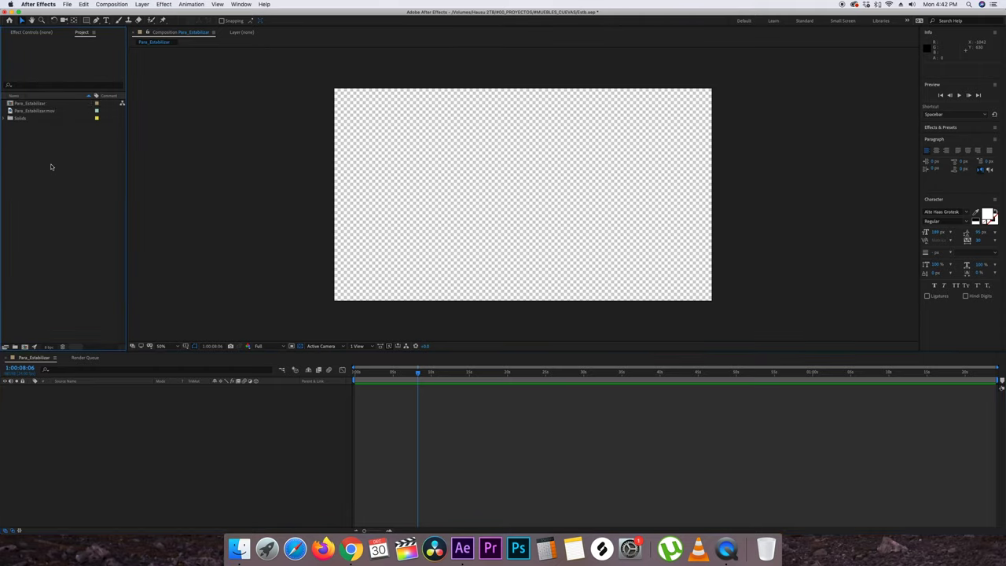
pyautogui.click(41, 114)
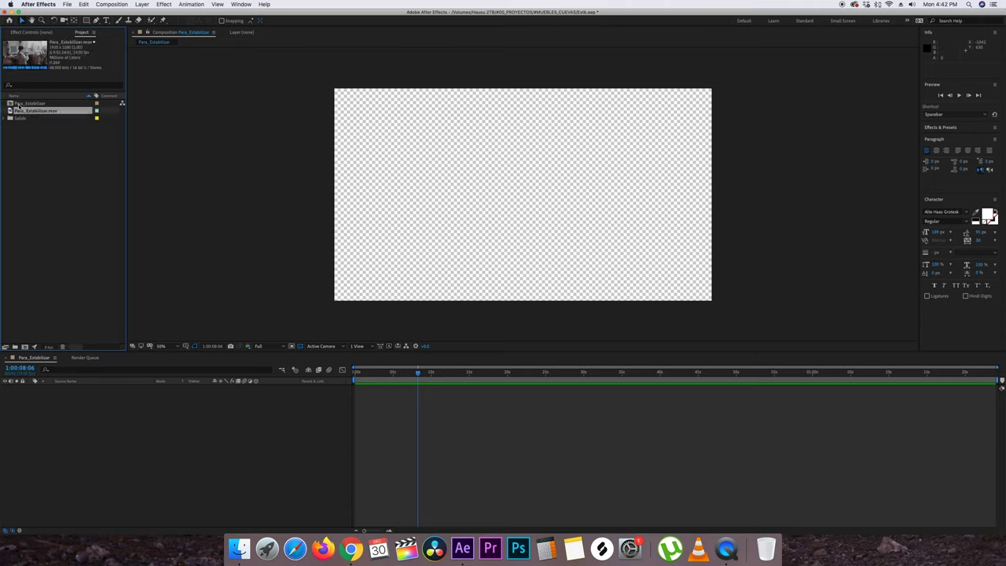
pyautogui.click(29, 105)
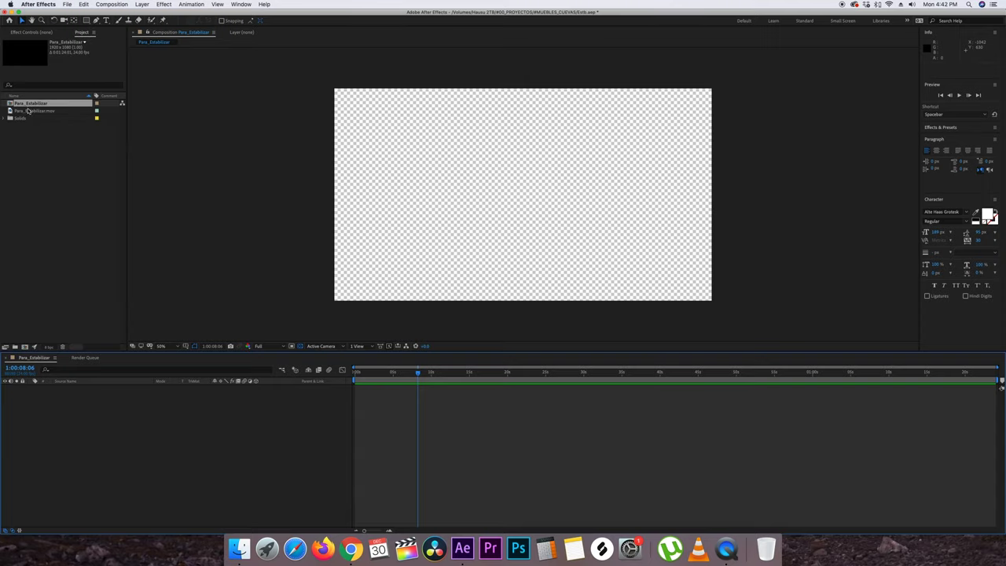
pyautogui.click(30, 111)
pyautogui.click(33, 103)
pyautogui.press('Delete')
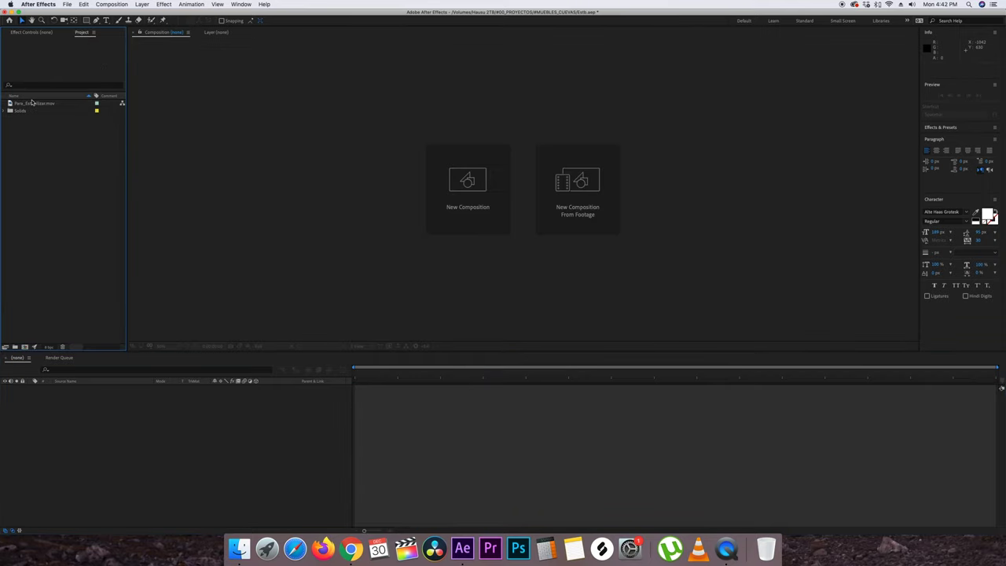
pyautogui.click(36, 104)
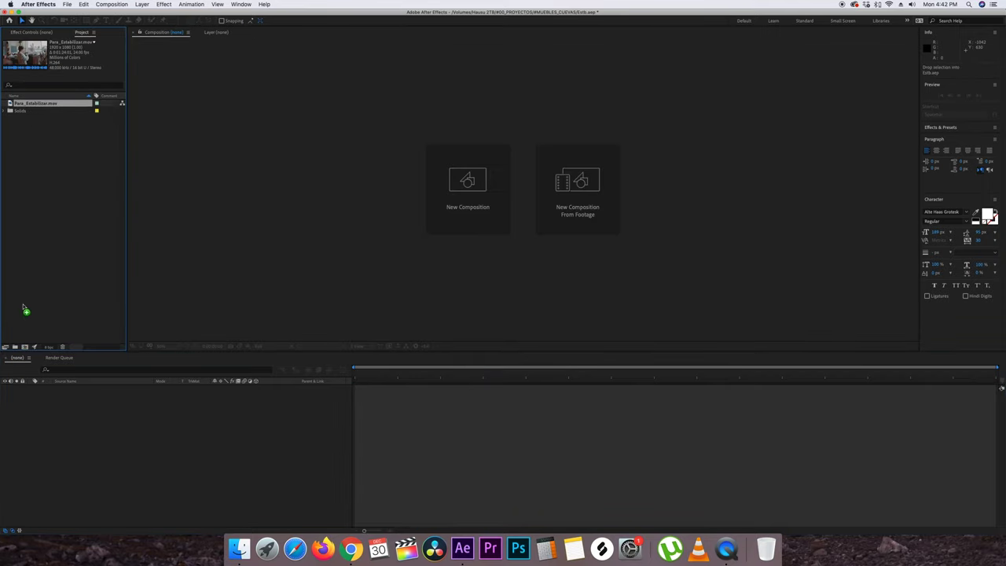
pyautogui.moveTo(36, 104); pyautogui.dragTo(25, 348)
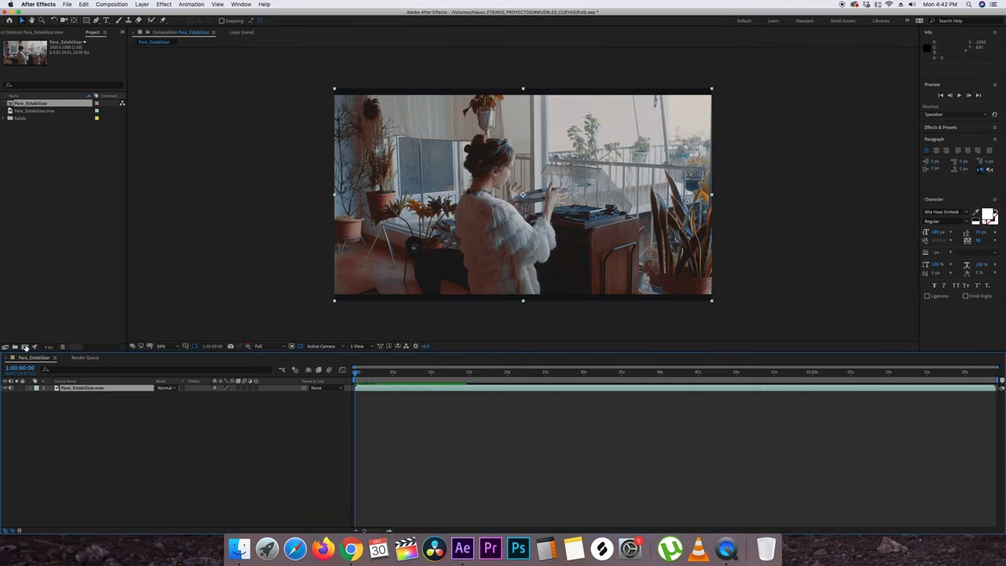
# - Scrub through the footage to locate the dog-on-the-rug shot change at 1:00:08:06
pyautogui.moveTo(422, 375)
pyautogui.mouseDown()
pyautogui.moveTo(355, 375)
pyautogui.moveTo(424, 376)
pyautogui.moveTo(373, 374)
pyautogui.moveTo(417, 365)
pyautogui.mouseUp()
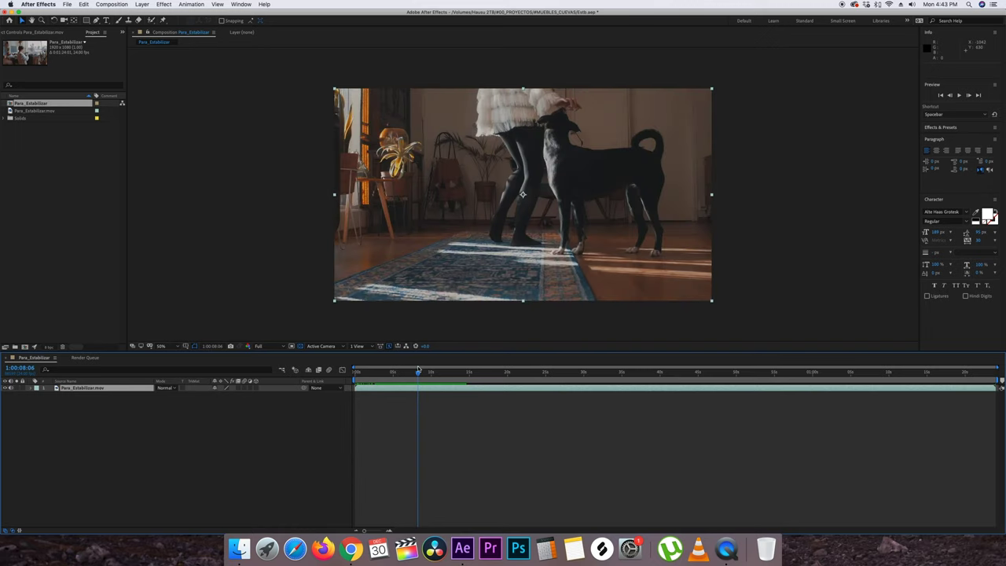
pyautogui.moveTo(417, 365); pyautogui.dragTo(418, 369)
# - Split the footage layer at 1:00:08:06, then advance toward the next shot change
pyautogui.hotkey('ctrl', 'shift', 'd')
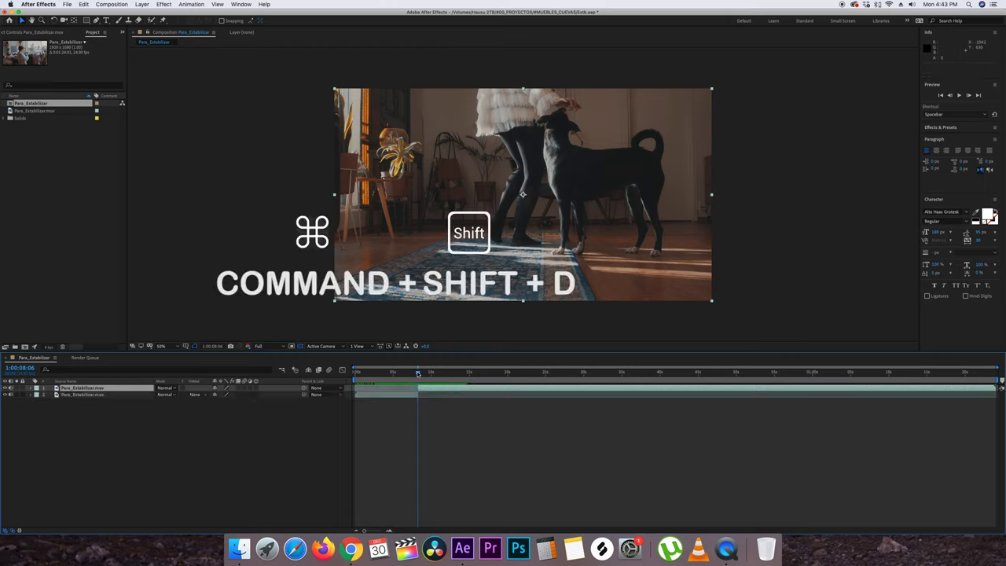
pyautogui.moveTo(417, 372)
pyautogui.mouseDown()
pyautogui.moveTo(489, 373)
pyautogui.moveTo(473, 374)
pyautogui.mouseUp()
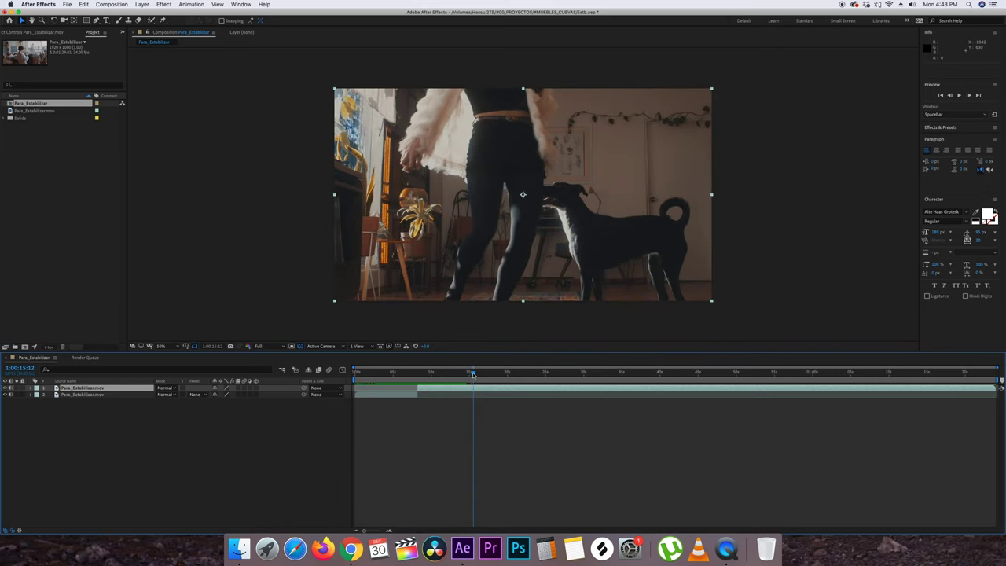
pyautogui.click(969, 95)
pyautogui.click(969, 95)
pyautogui.click(968, 95)
pyautogui.click(969, 95)
pyautogui.click(969, 95)
pyautogui.click(969, 95)
pyautogui.click(969, 95)
# - Frame-step forward to 1:00:16:03 and split the layer again there
pyautogui.click(968, 95)
pyautogui.click(969, 95)
pyautogui.click(969, 96)
pyautogui.click(969, 95)
pyautogui.click(969, 95)
pyautogui.click(969, 95)
pyautogui.click(969, 96)
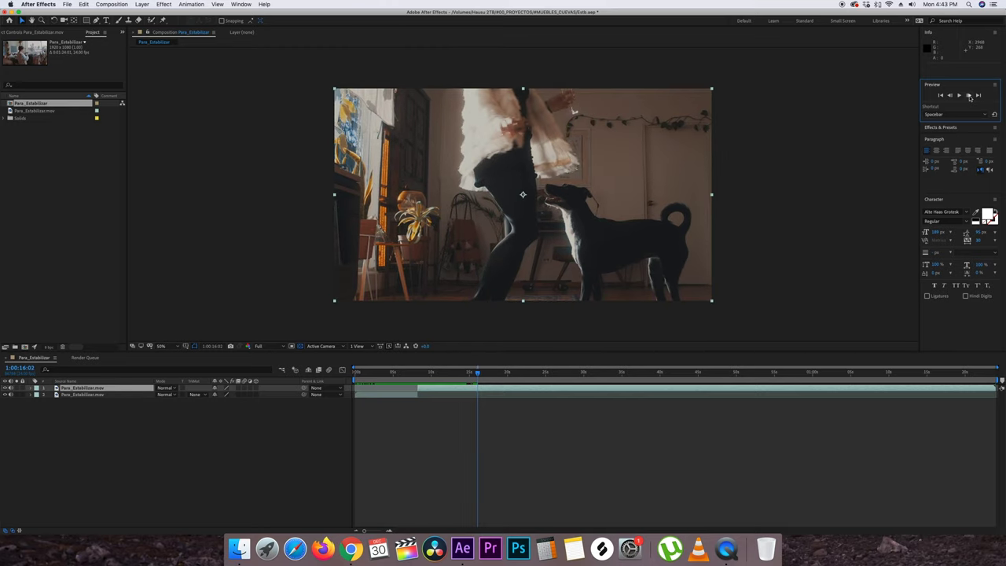
pyautogui.click(969, 95)
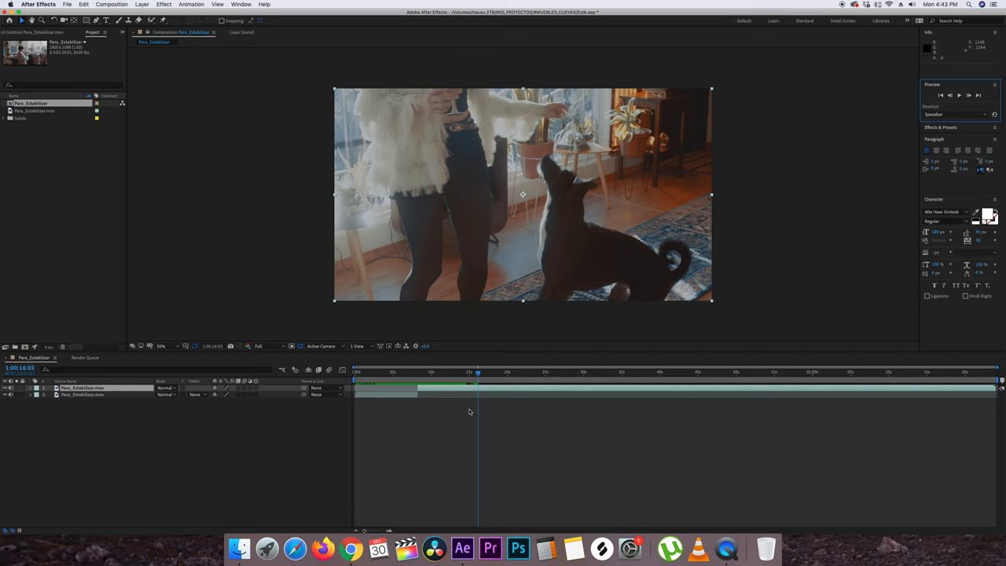
pyautogui.press('super+shift+d')
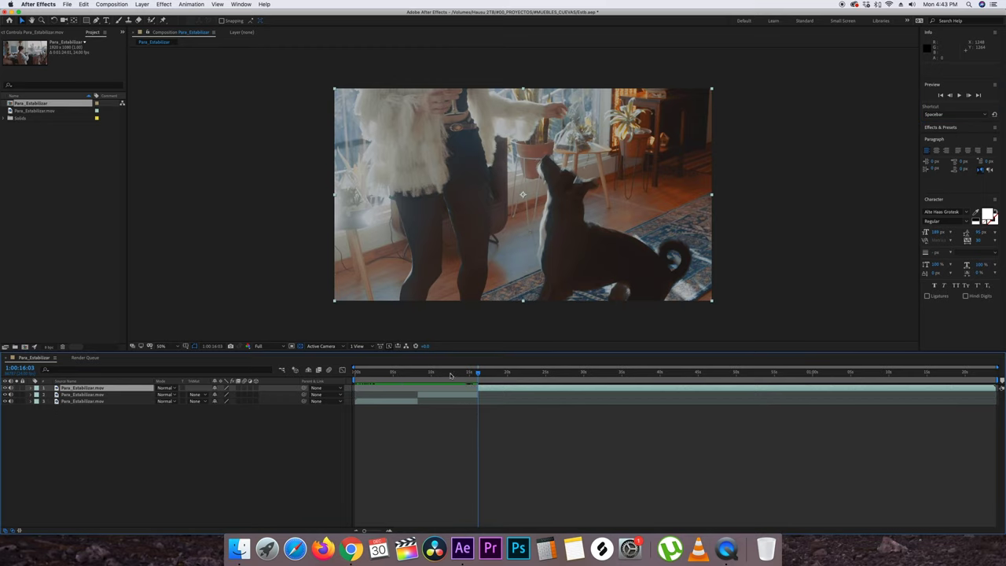
# - Select the middle clip's layer and scrub back through it to inspect the camera shake
pyautogui.click(450, 372)
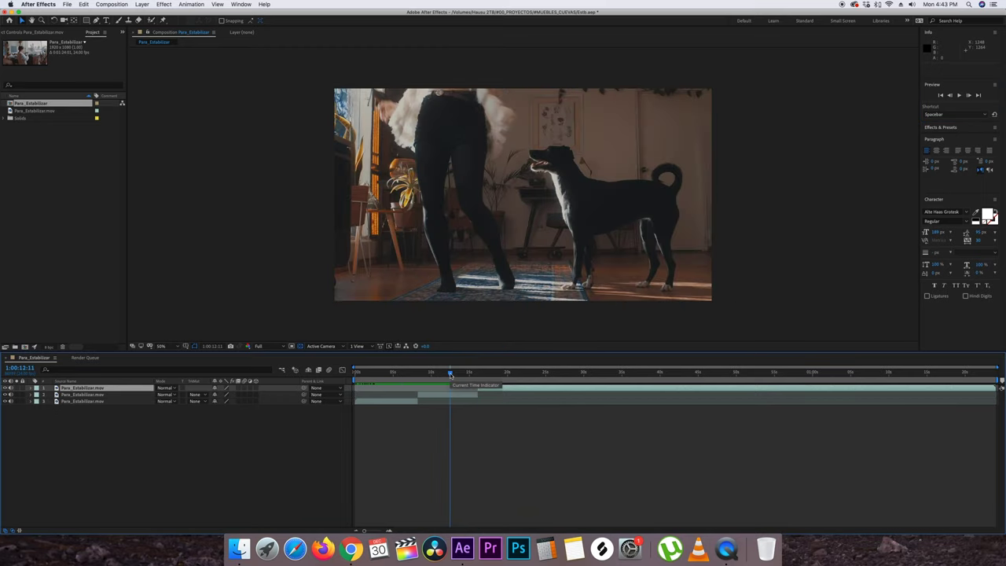
pyautogui.moveTo(450, 373); pyautogui.dragTo(440, 373)
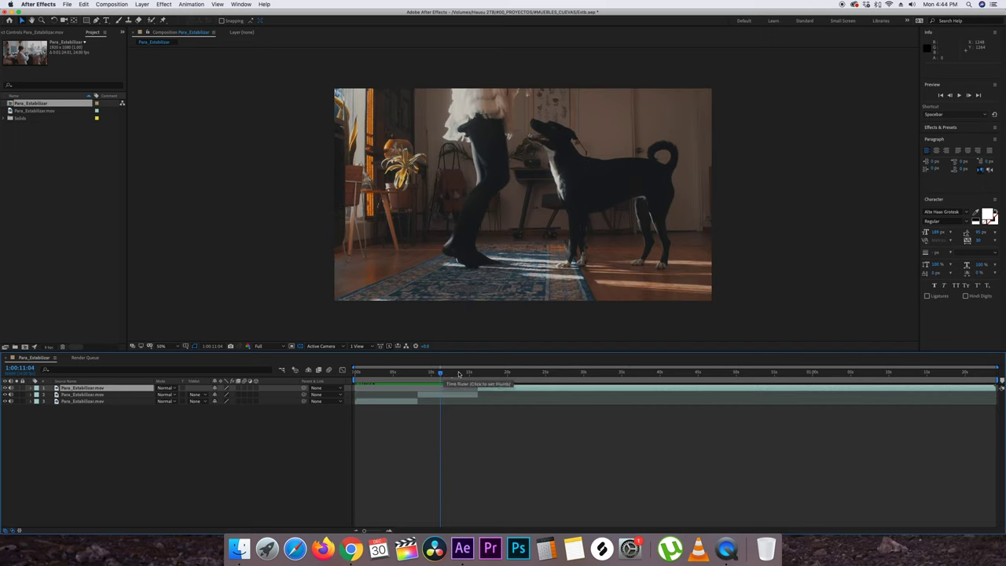
pyautogui.click(447, 373)
pyautogui.click(454, 395)
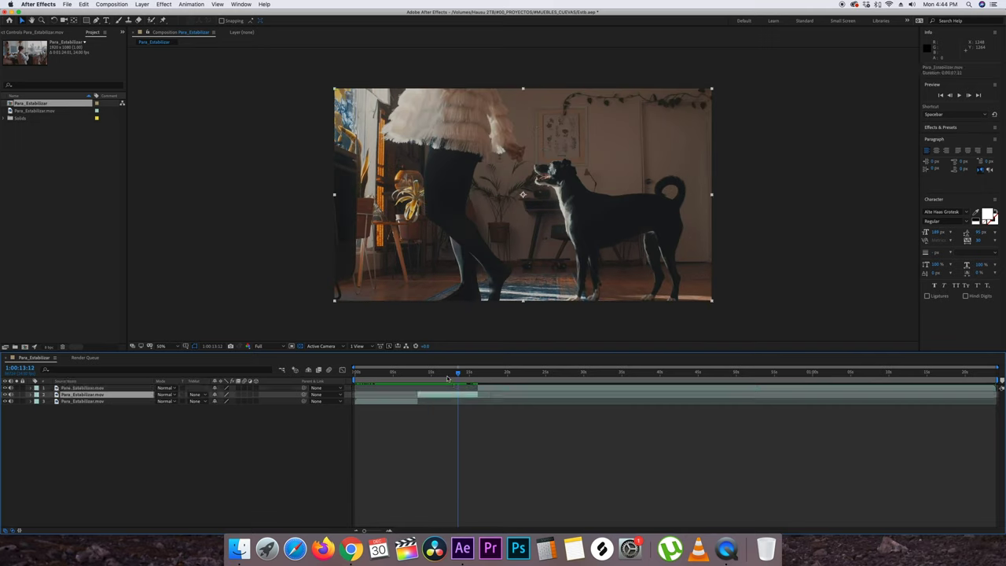
pyautogui.moveTo(448, 373); pyautogui.dragTo(429, 373)
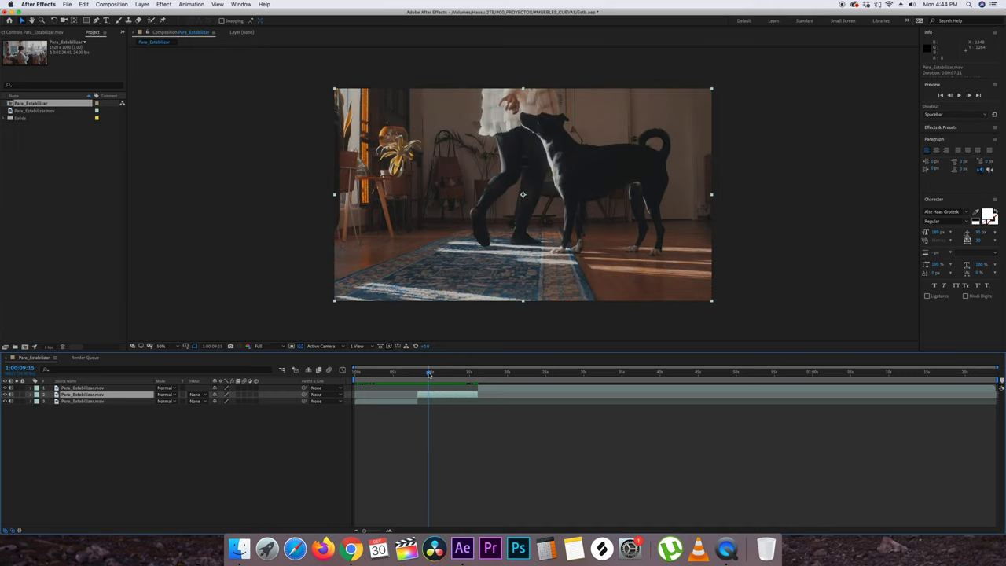
pyautogui.moveTo(429, 374); pyautogui.dragTo(436, 373)
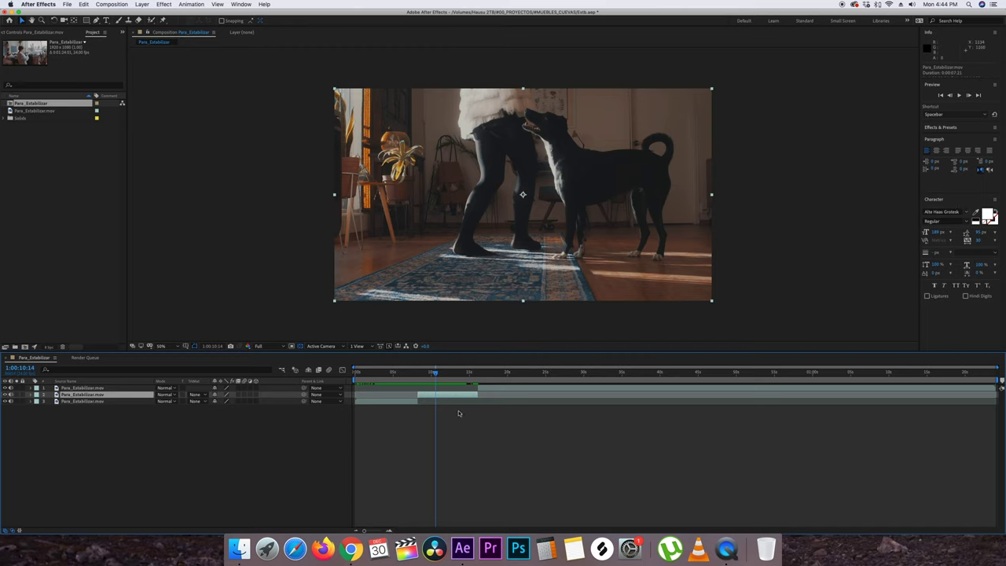
# - Review the shaky motion in the middle clip again, ending at 1:00:12:06
pyautogui.click(448, 441)
pyautogui.click(444, 374)
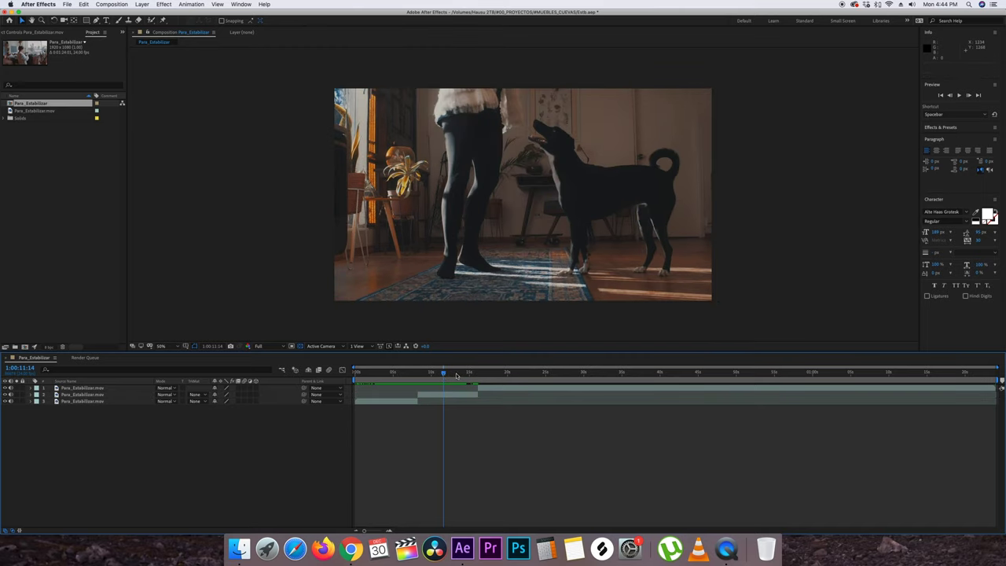
pyautogui.click(456, 373)
pyautogui.click(456, 395)
pyautogui.click(445, 374)
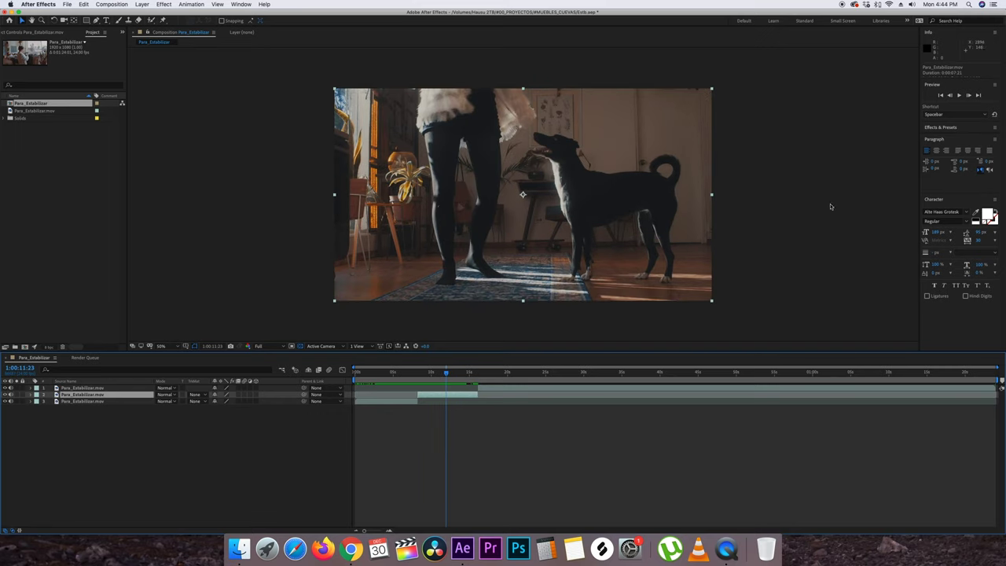
pyautogui.click(430, 374)
pyautogui.moveTo(426, 374); pyautogui.dragTo(474, 374)
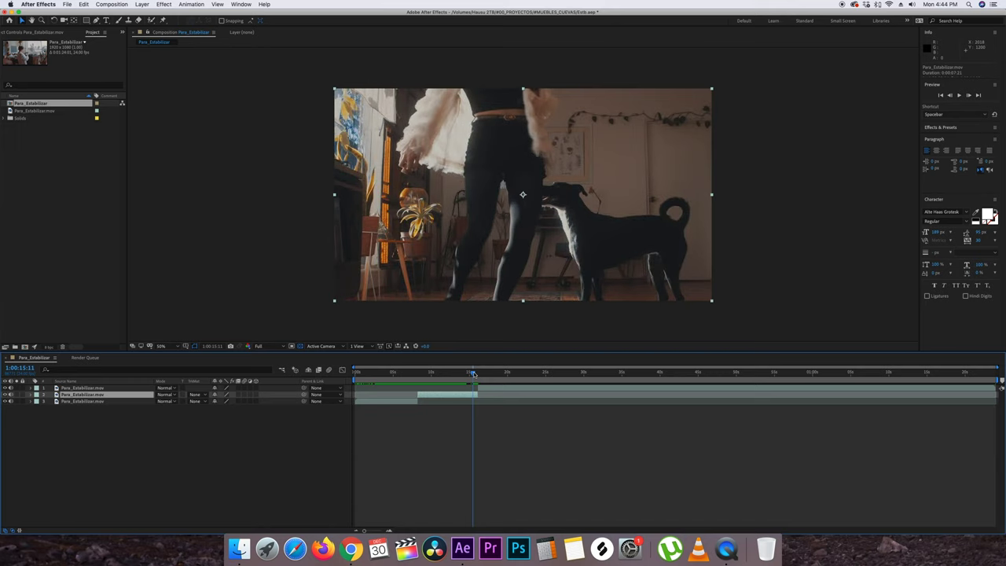
pyautogui.moveTo(474, 374); pyautogui.dragTo(440, 375)
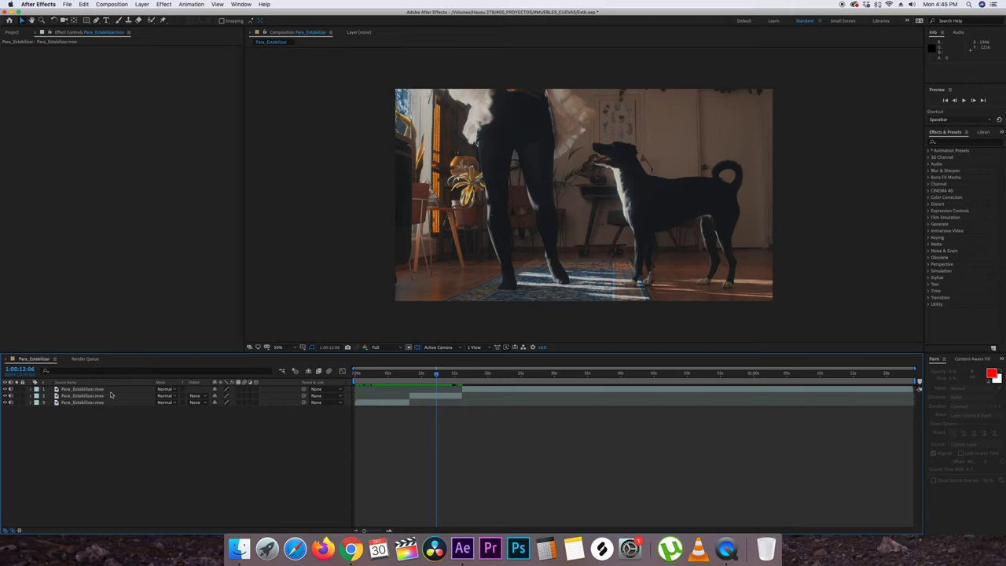
# - Select the middle clip's layer and open the Tracker panel from the Window menu
pyautogui.click(112, 389)
pyautogui.click(104, 396)
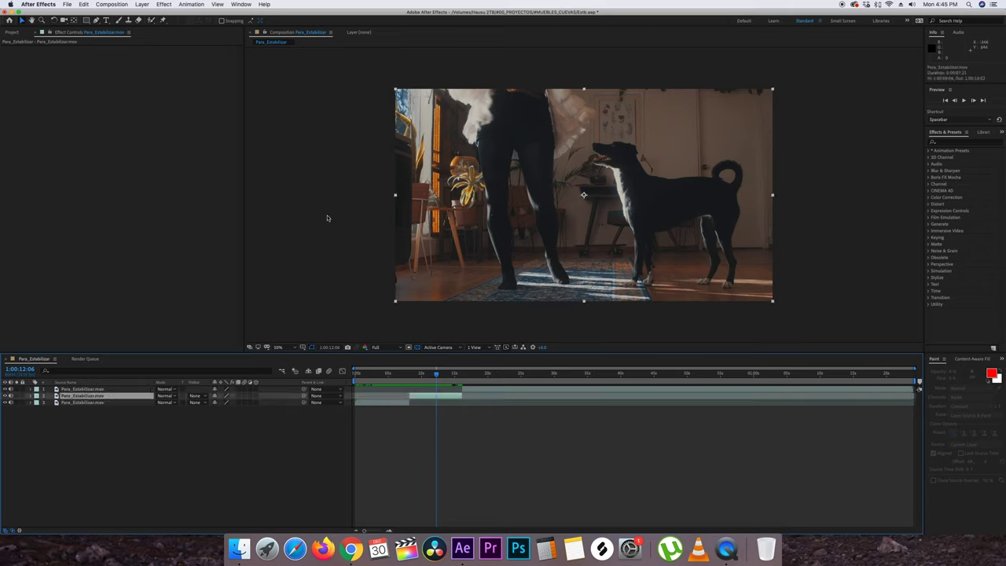
pyautogui.click(242, 4)
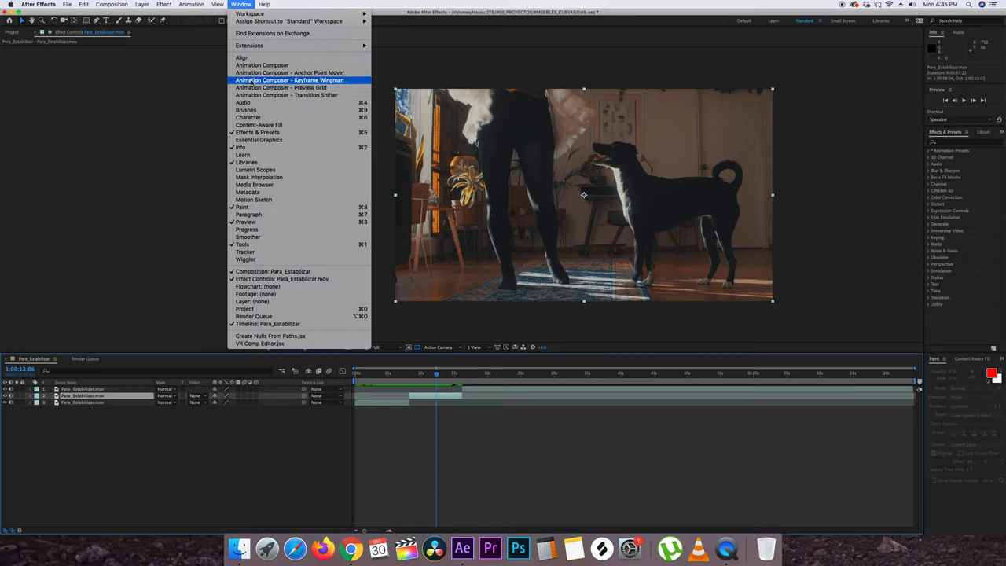
pyautogui.click(256, 252)
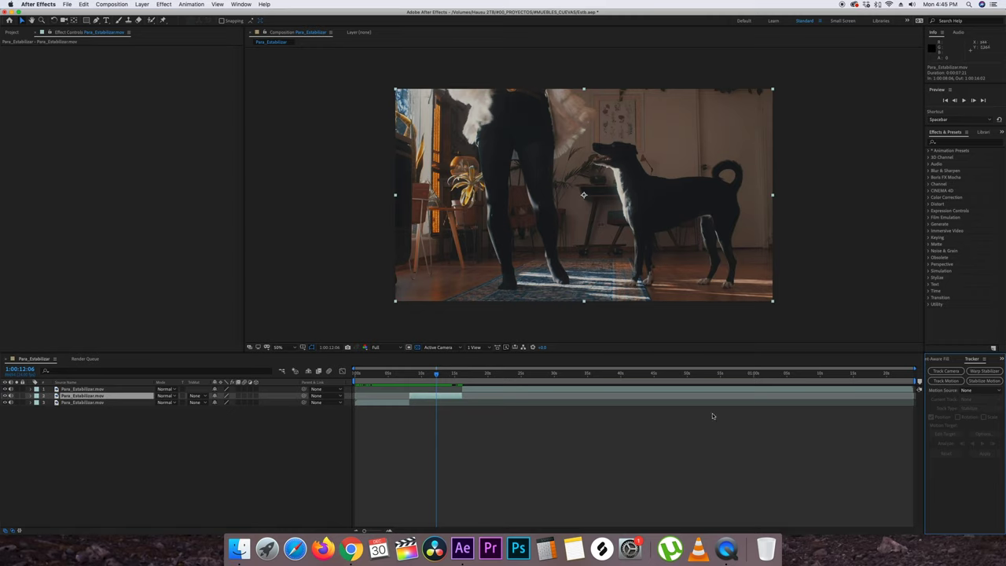
# - Apply Warp Stabilizer to the middle clip's layer and let its analysis finish
pyautogui.click(988, 370)
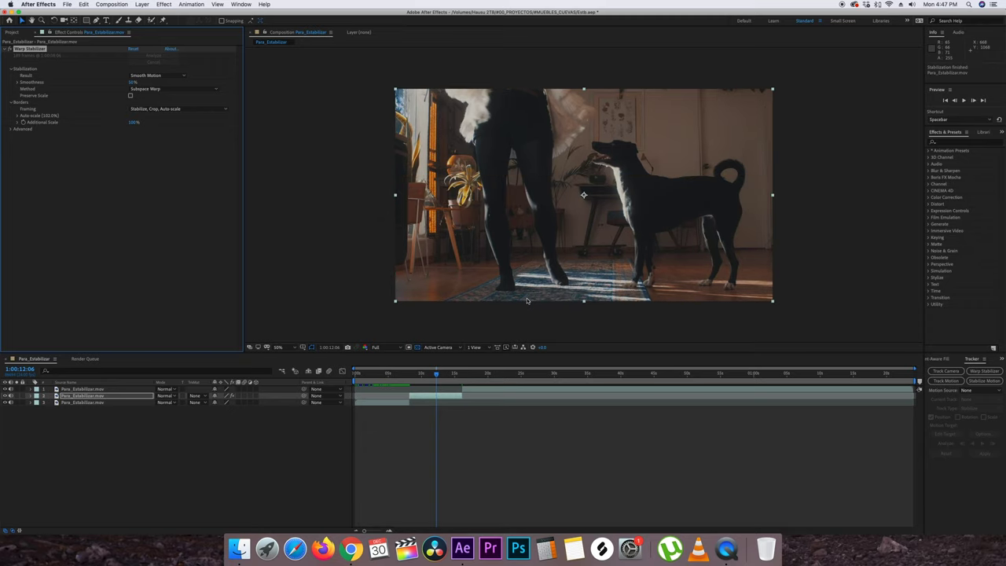
pyautogui.moveTo(436, 372); pyautogui.dragTo(414, 375)
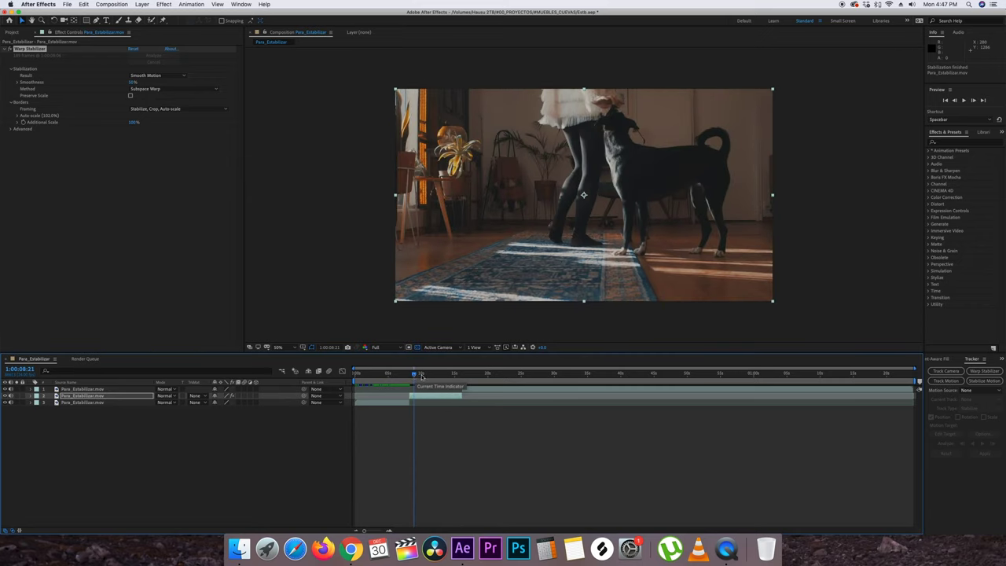
pyautogui.click(965, 101)
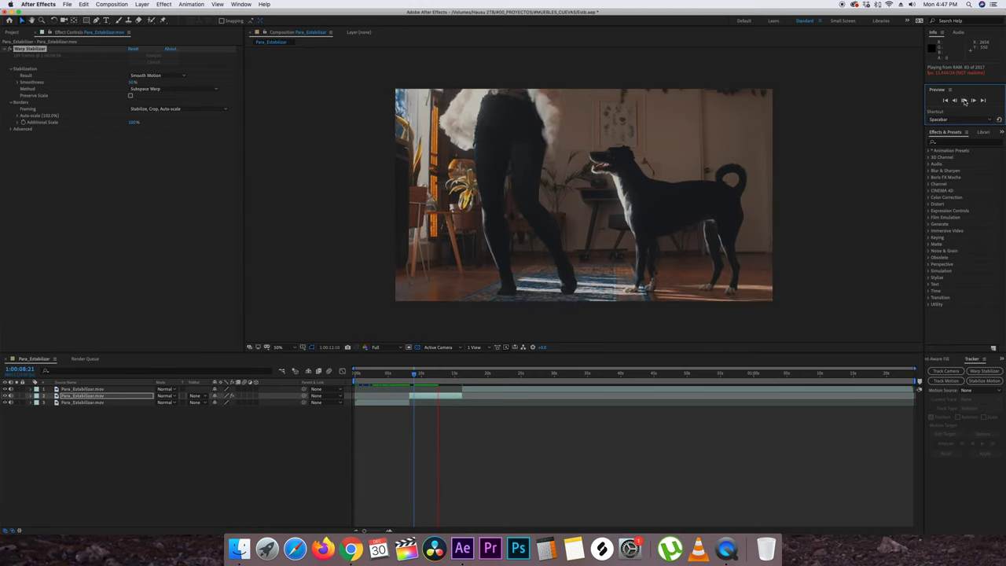
pyautogui.press('XF86AudioMute')
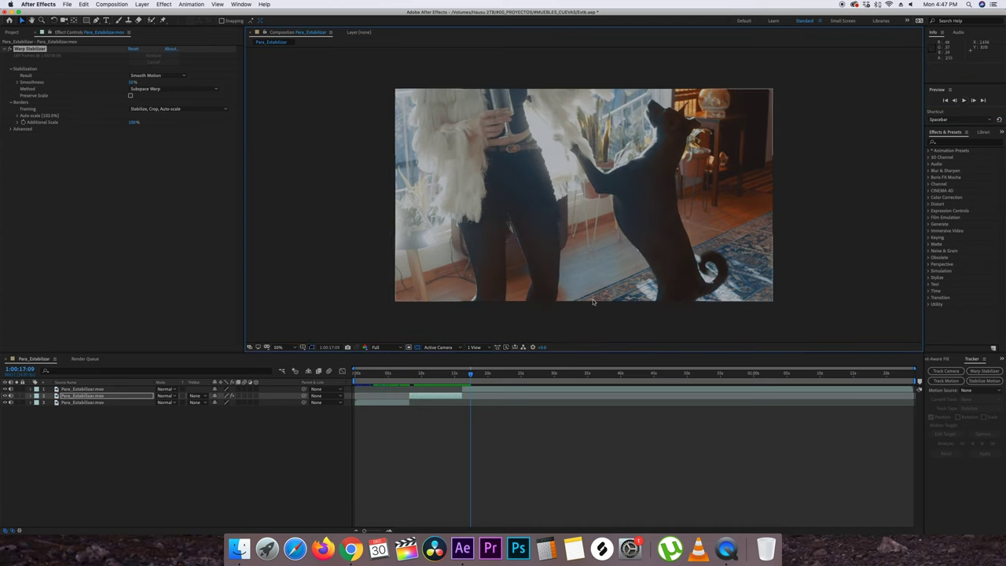
pyautogui.click(435, 374)
pyautogui.moveTo(435, 375)
pyautogui.mouseDown()
pyautogui.moveTo(421, 376)
pyautogui.moveTo(489, 375)
pyautogui.mouseUp()
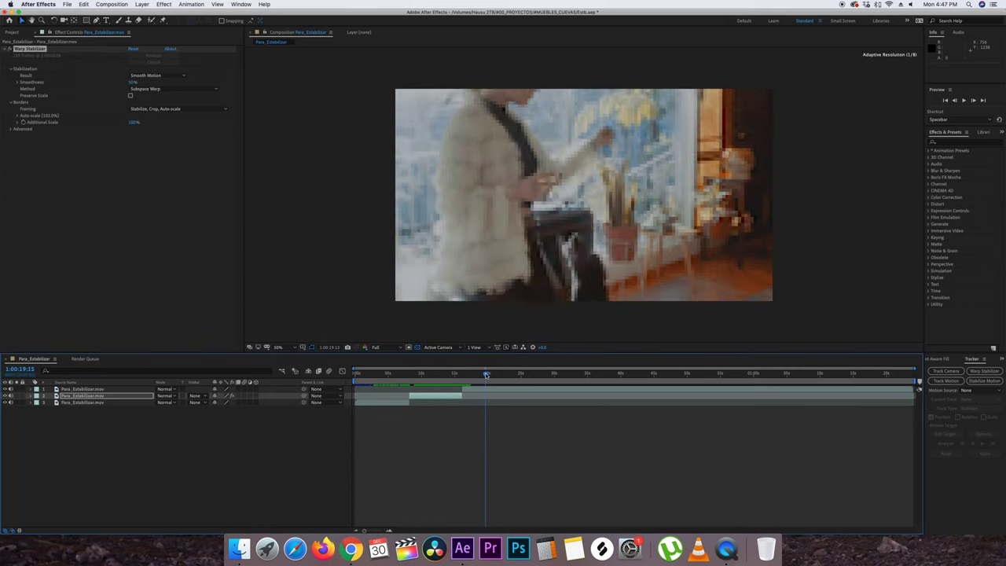
pyautogui.moveTo(488, 374); pyautogui.dragTo(588, 379)
pyautogui.hotkey('ctrl', 'shift', 'd')
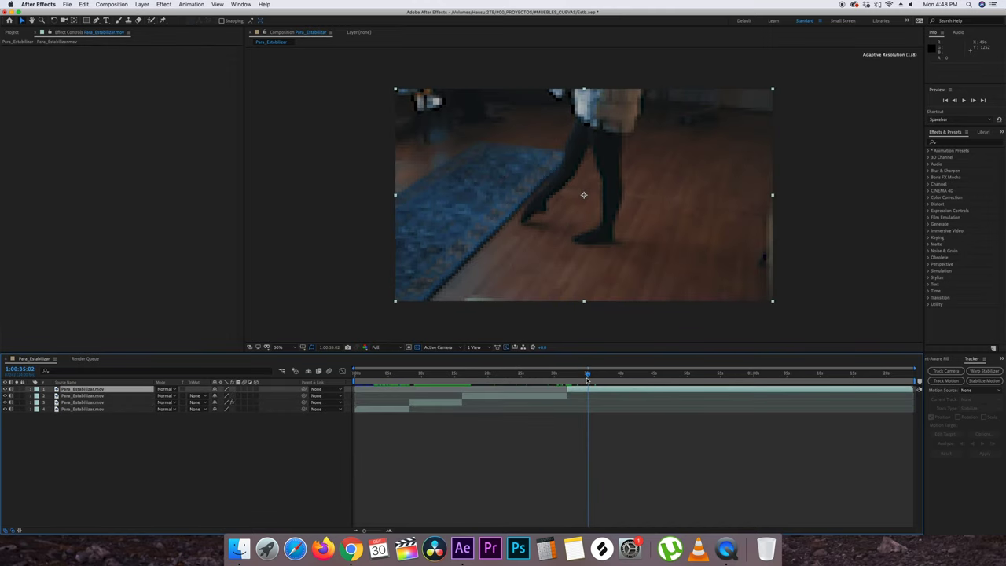
# - Split the layer at 1:00:35:02, the first frame of the walking-legs shot
pyautogui.moveTo(588, 380); pyautogui.dragTo(587, 380)
pyautogui.press('pagedown')
pyautogui.press('pagedown')
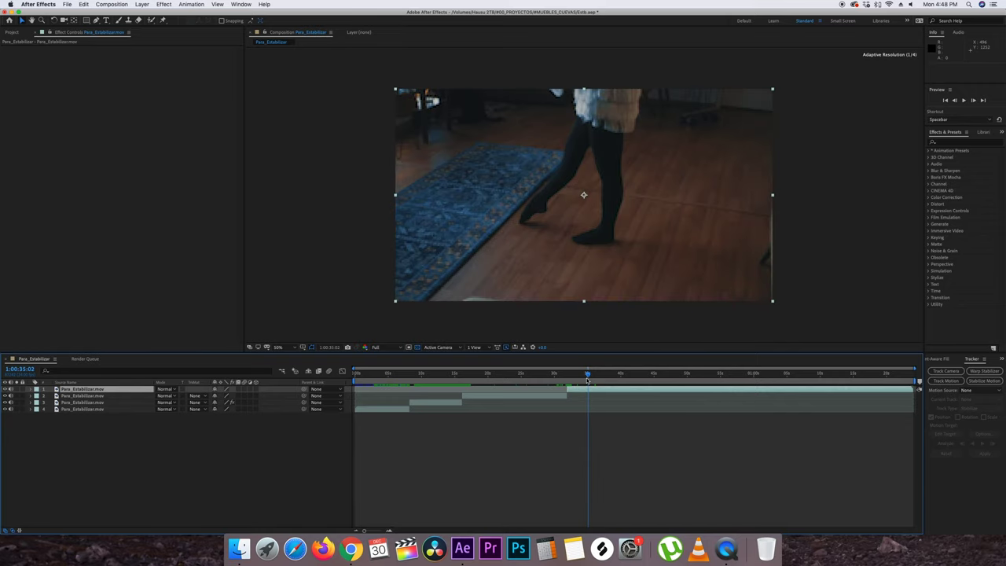
pyautogui.click(972, 100)
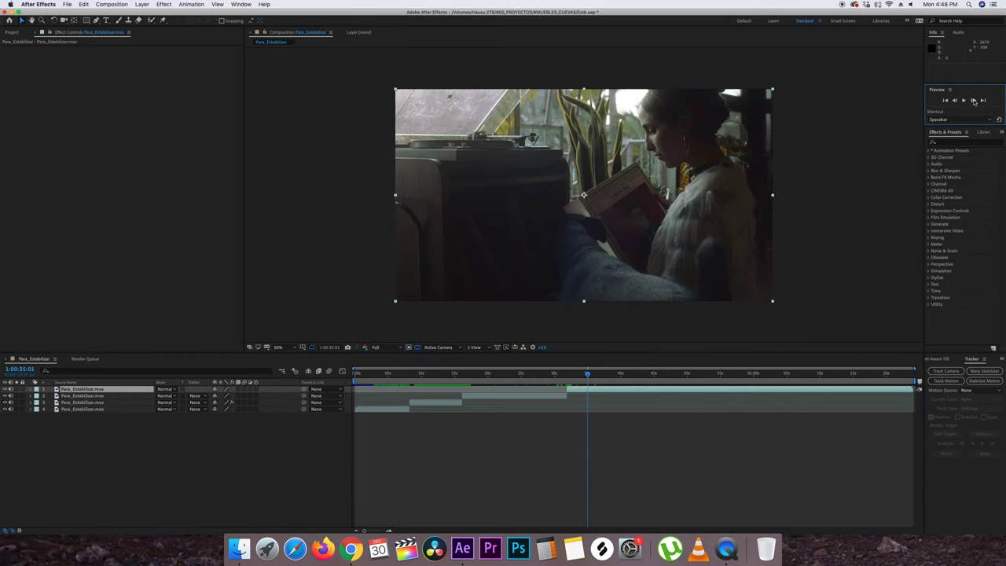
pyautogui.click(973, 101)
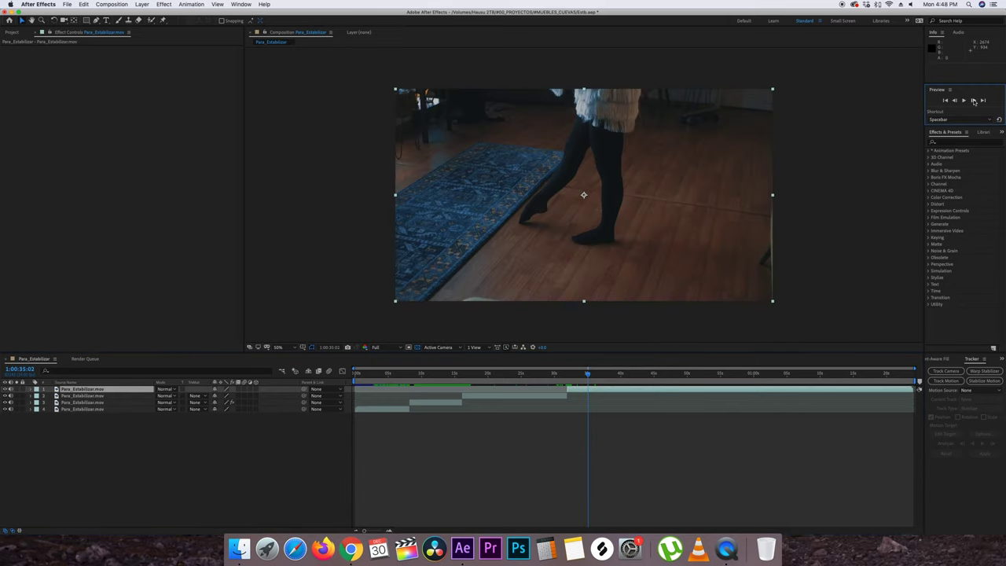
pyautogui.press('super+shift+d')
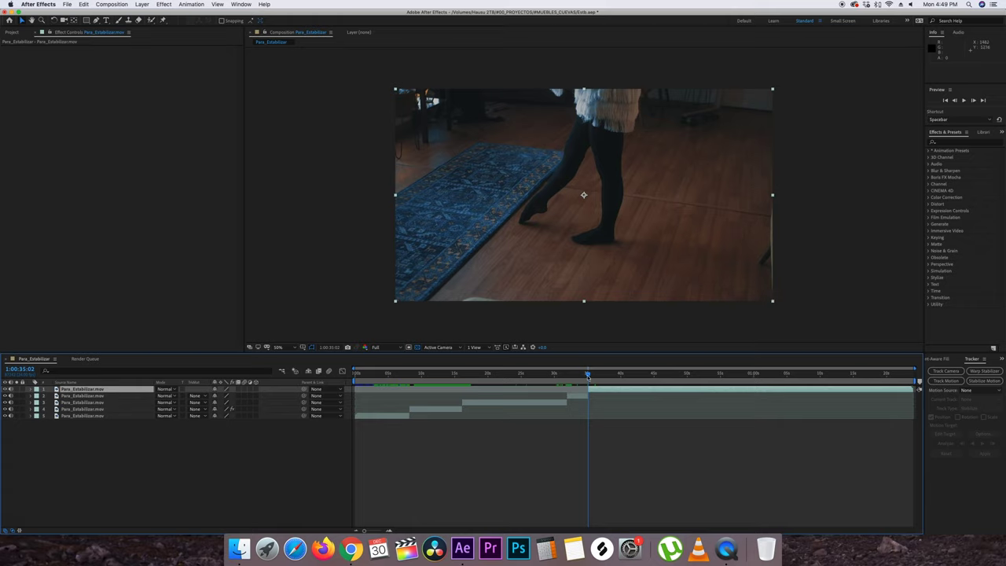
# - Move back into the short reading shot and select its layer
pyautogui.moveTo(587, 376); pyautogui.dragTo(587, 377)
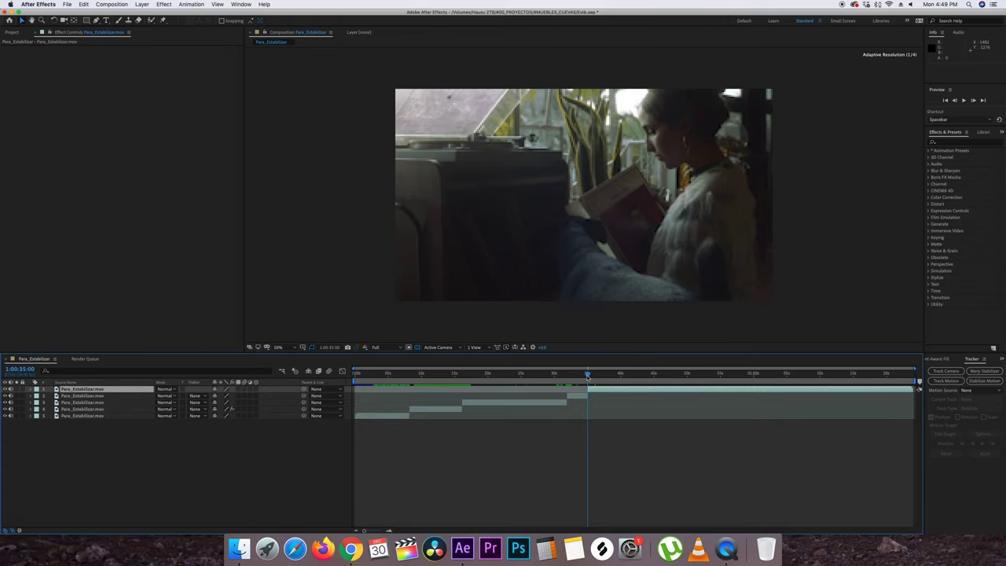
pyautogui.moveTo(587, 376); pyautogui.dragTo(573, 376)
pyautogui.click(578, 399)
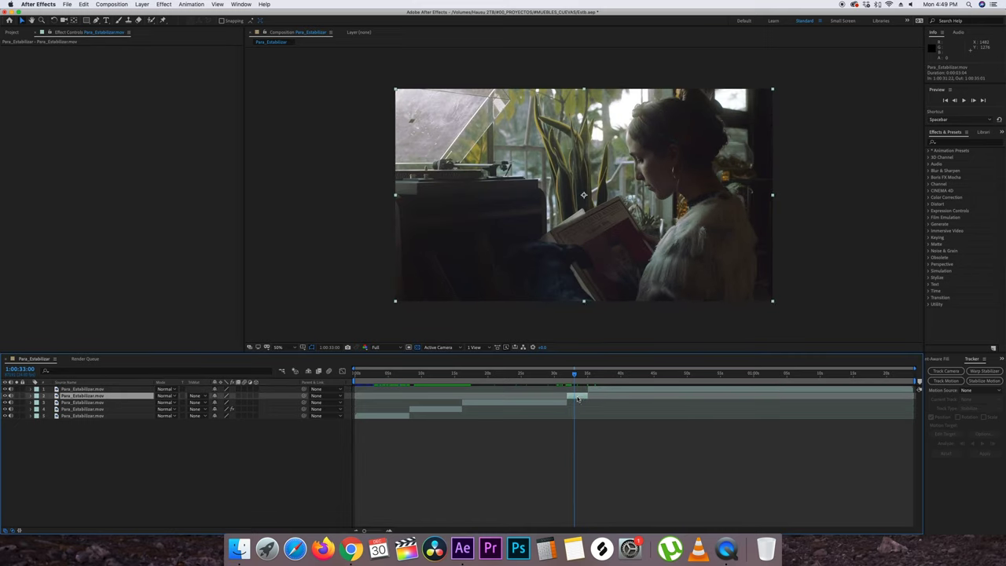
# - Apply Warp Stabilizer to the short reading-shot layer
pyautogui.click(984, 372)
pyautogui.press('super+shift+d')
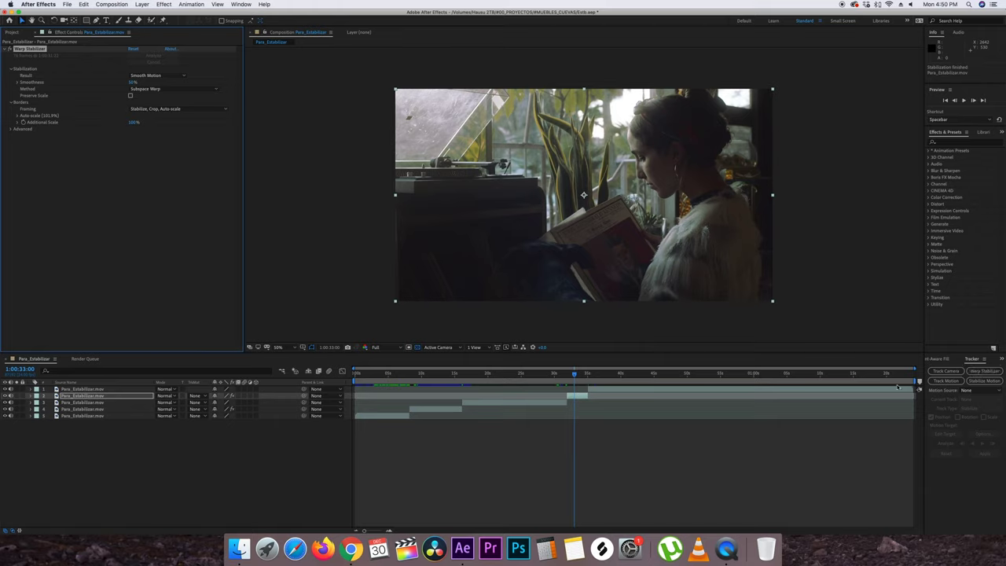
pyautogui.moveTo(574, 374)
pyautogui.mouseDown()
pyautogui.moveTo(588, 375)
pyautogui.moveTo(571, 375)
pyautogui.mouseUp()
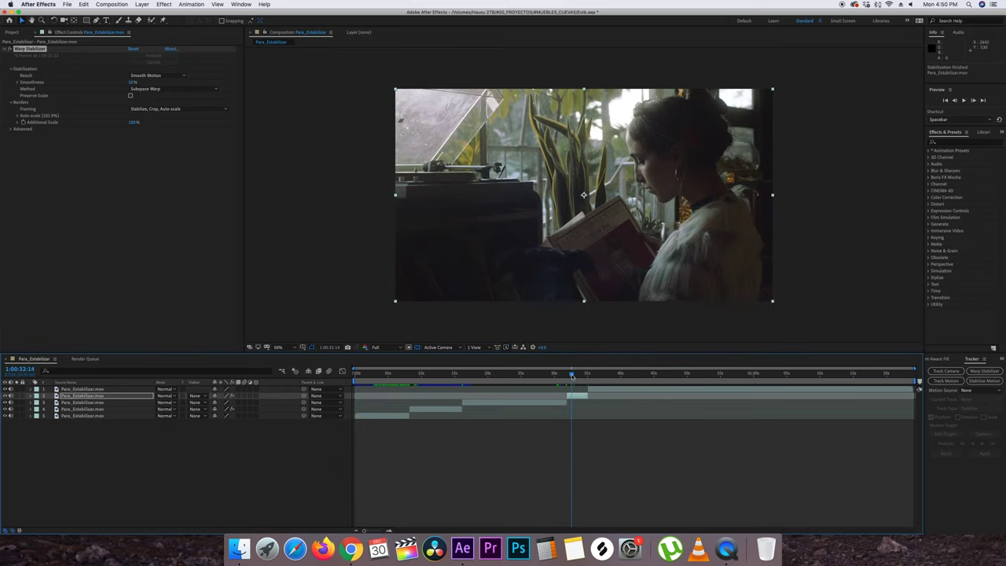
pyautogui.moveTo(572, 376)
pyautogui.mouseDown()
pyautogui.moveTo(581, 375)
pyautogui.moveTo(568, 375)
pyautogui.mouseUp()
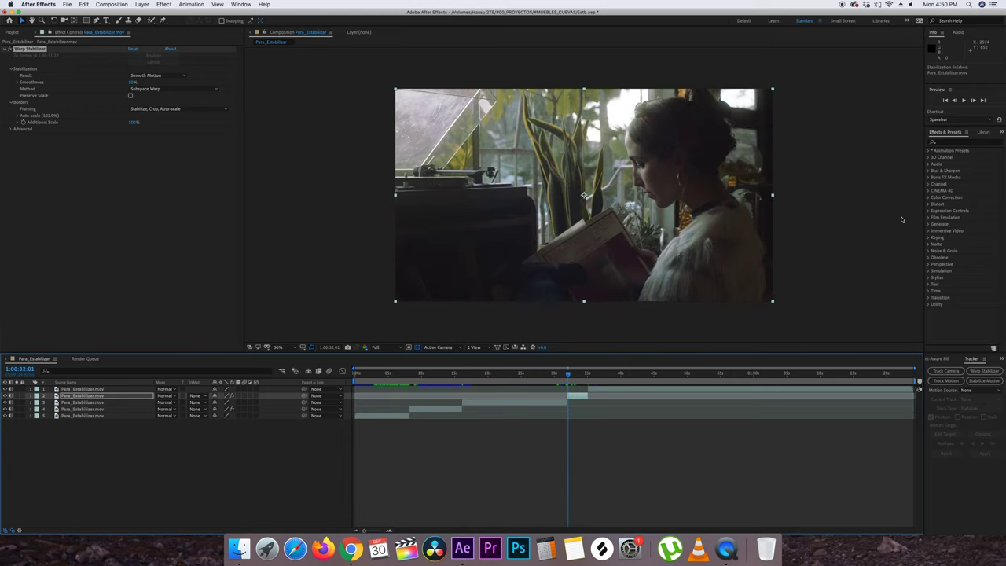
pyautogui.click(964, 101)
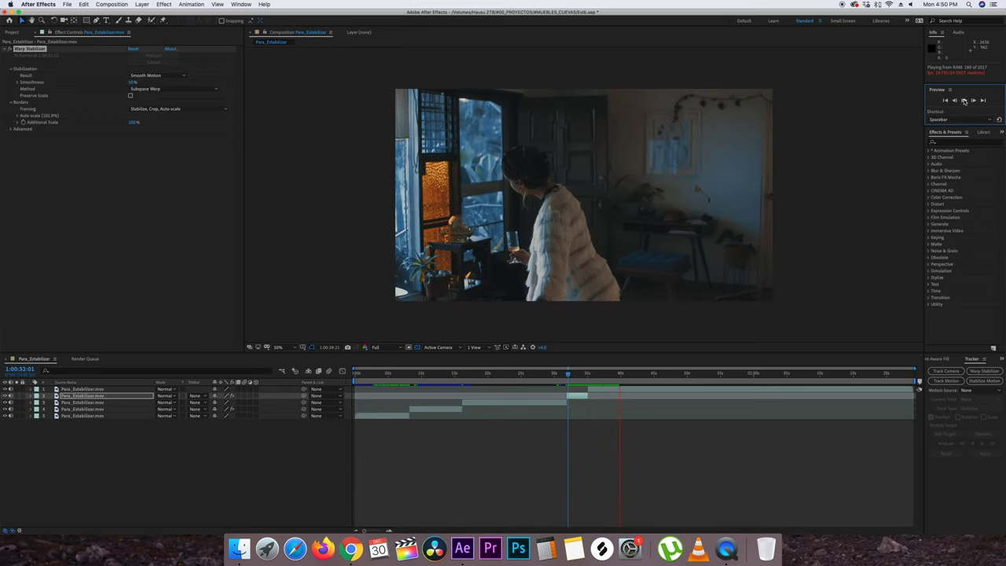
pyautogui.click(965, 101)
pyautogui.moveTo(626, 375); pyautogui.dragTo(613, 380)
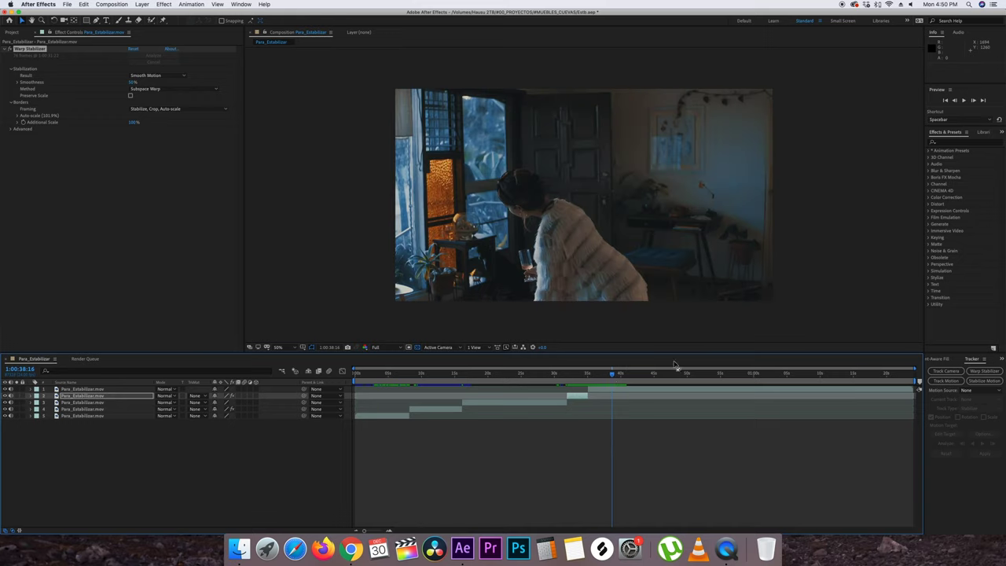
pyautogui.click(954, 101)
pyautogui.click(973, 100)
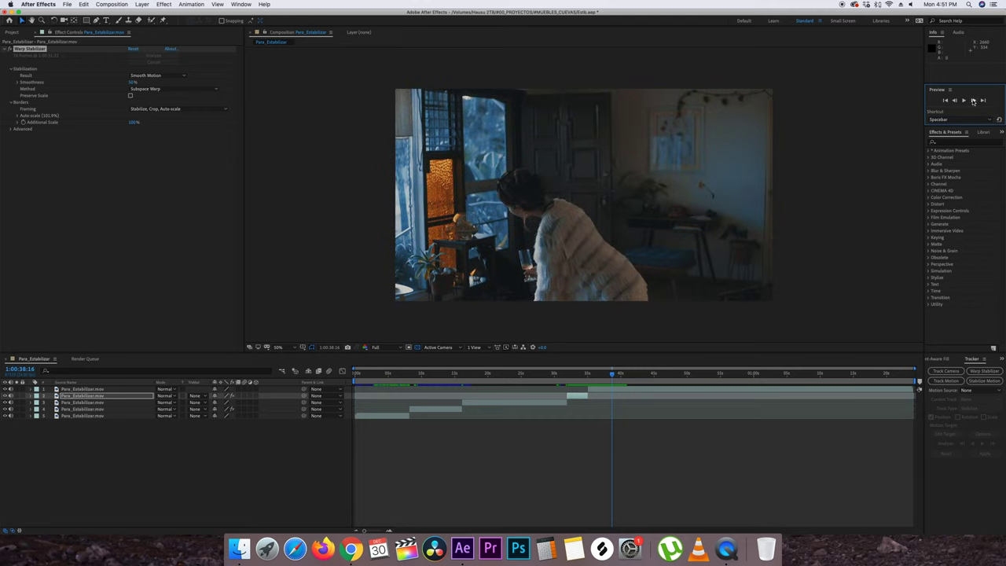
pyautogui.press('F2')
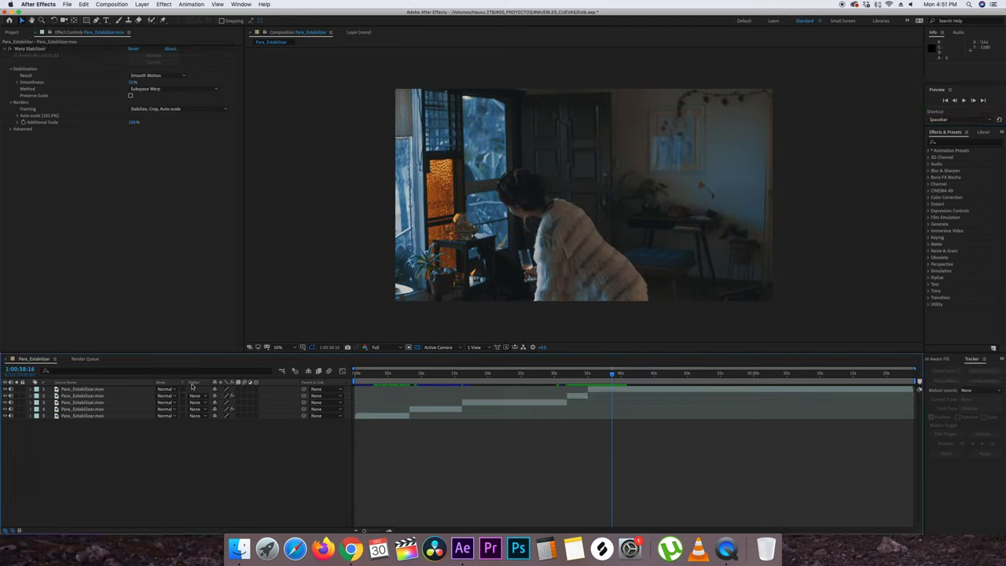
pyautogui.click(99, 390)
pyautogui.press('super+shift+d')
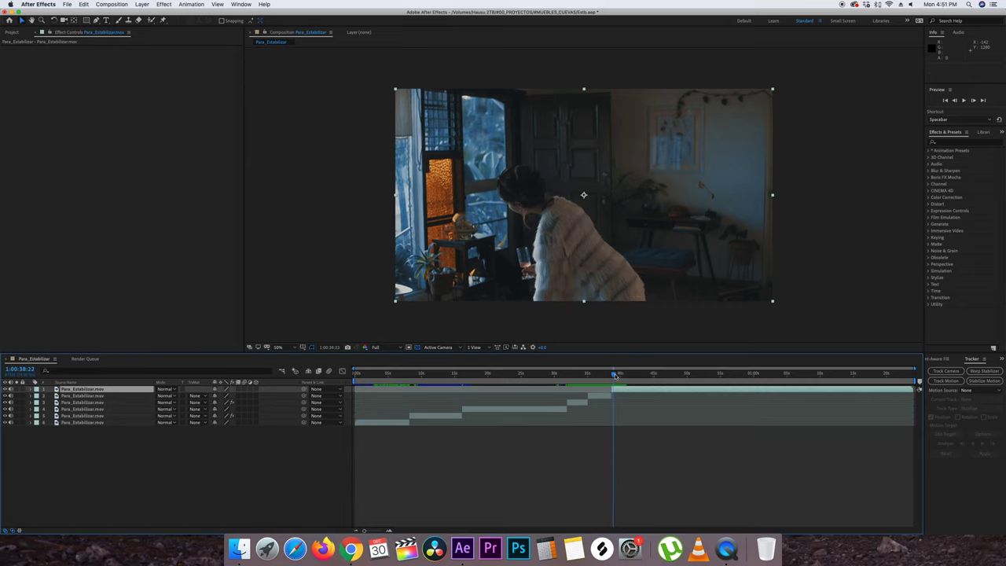
# - Split the top layer at the cut near 1:00:37 and move ahead to about 1:00:41:14
pyautogui.moveTo(613, 376); pyautogui.dragTo(602, 375)
pyautogui.press('super+shift+d')
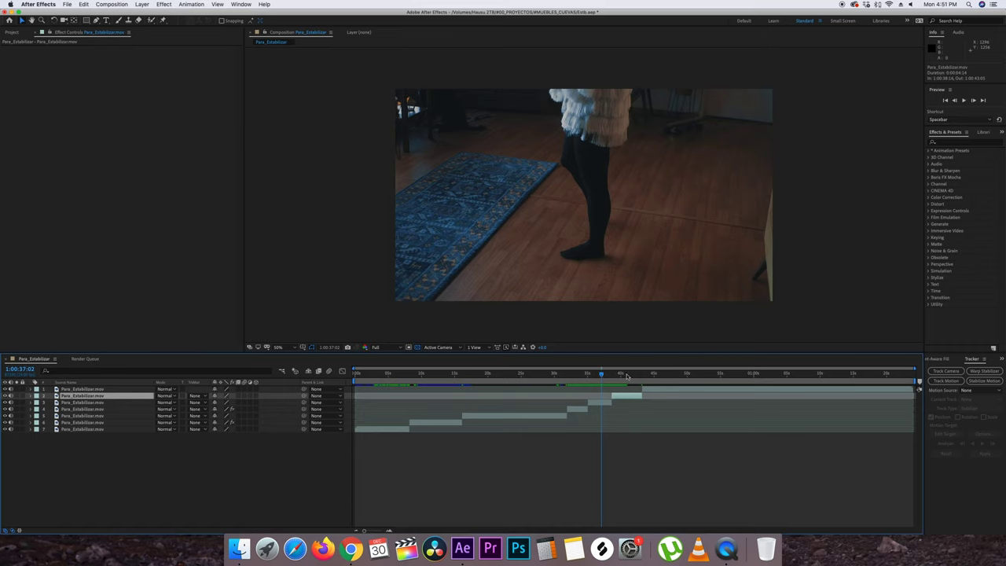
pyautogui.click(626, 374)
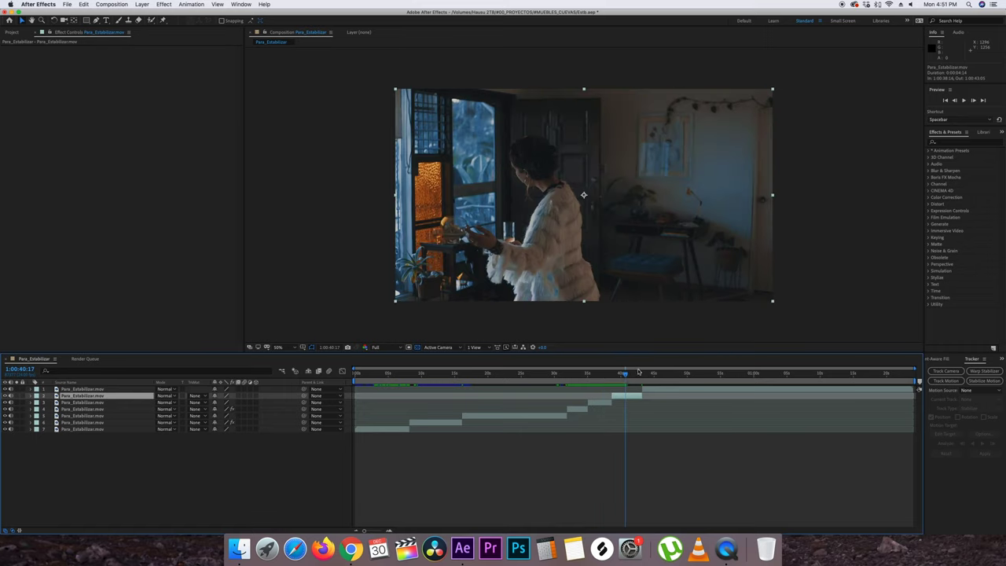
pyautogui.click(631, 374)
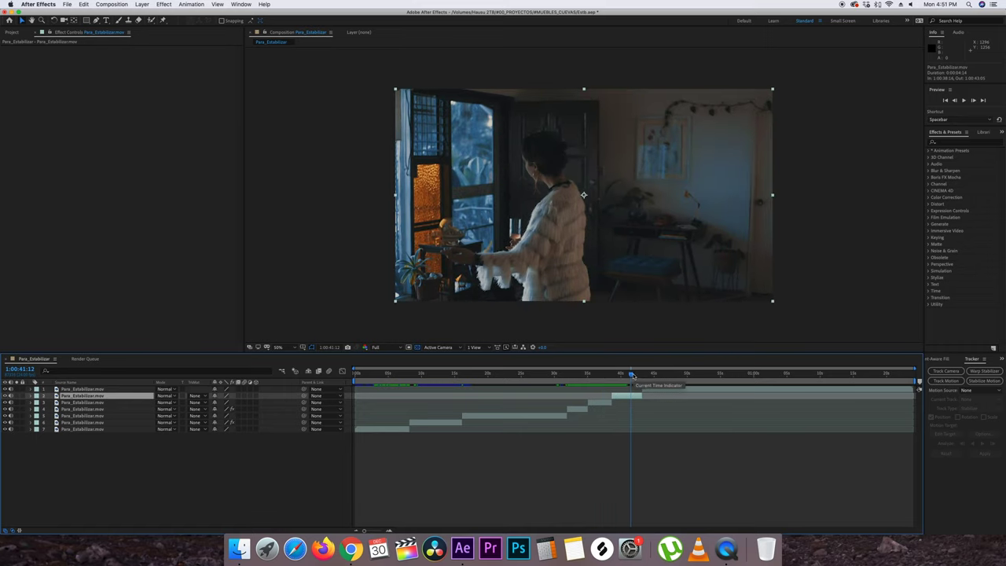
# - Check the shaky window shot and apply Warp Stabilizer to its layer
pyautogui.moveTo(631, 374); pyautogui.dragTo(621, 374)
pyautogui.click(952, 143)
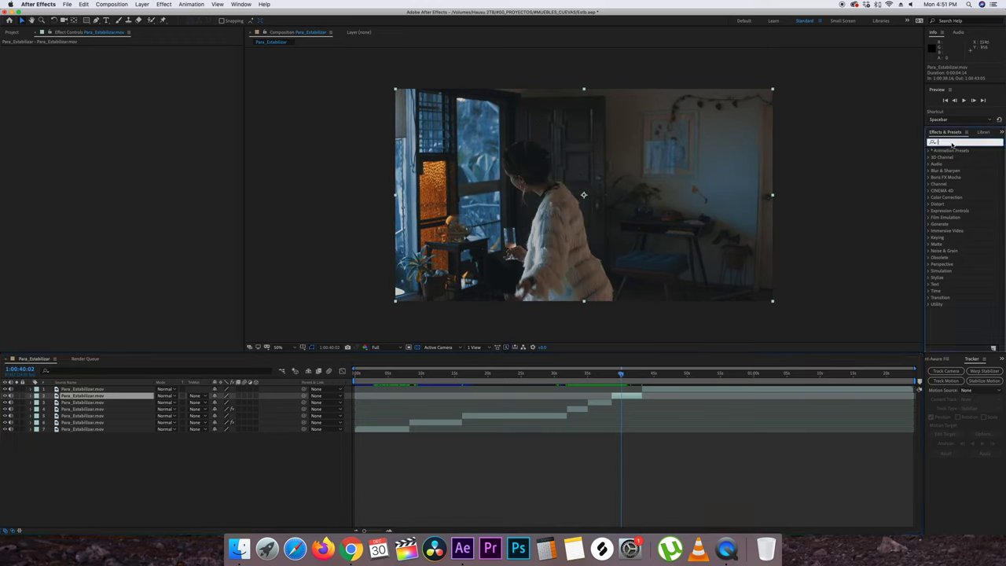
pyautogui.click(991, 372)
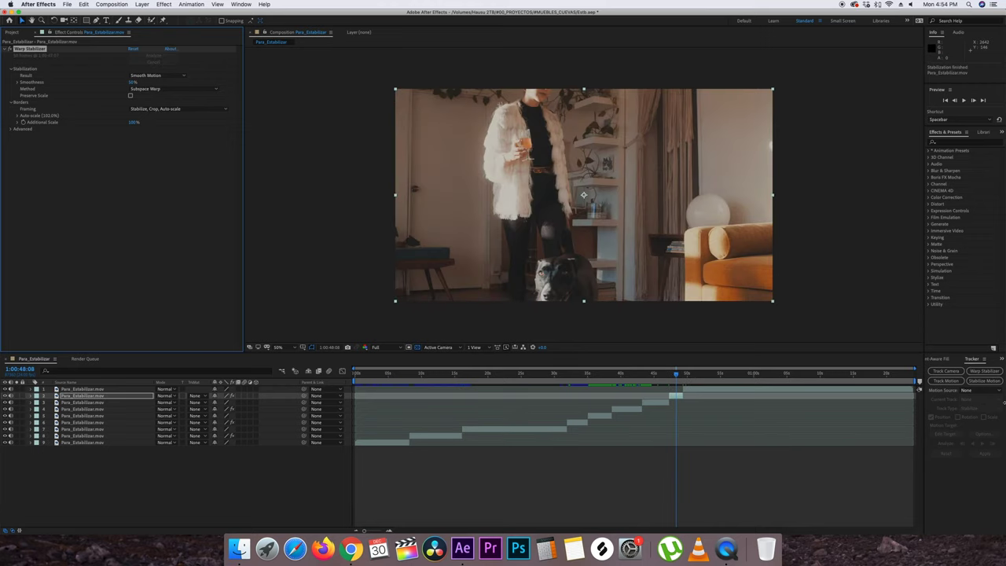
# - Scrub through the stabilized window clip and later indoor shots to find the next cut
pyautogui.moveTo(676, 374); pyautogui.dragTo(712, 376)
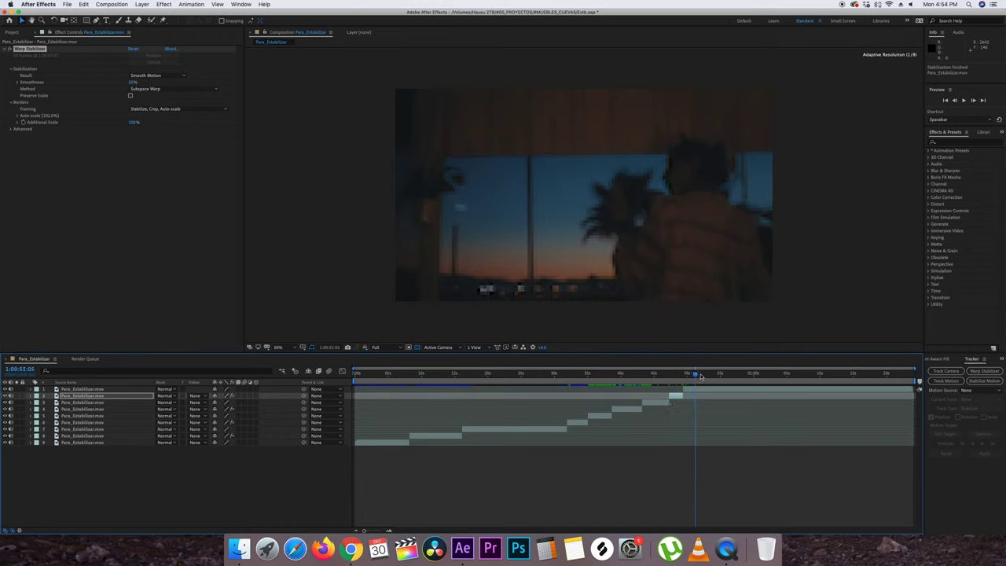
pyautogui.moveTo(713, 376); pyautogui.dragTo(723, 373)
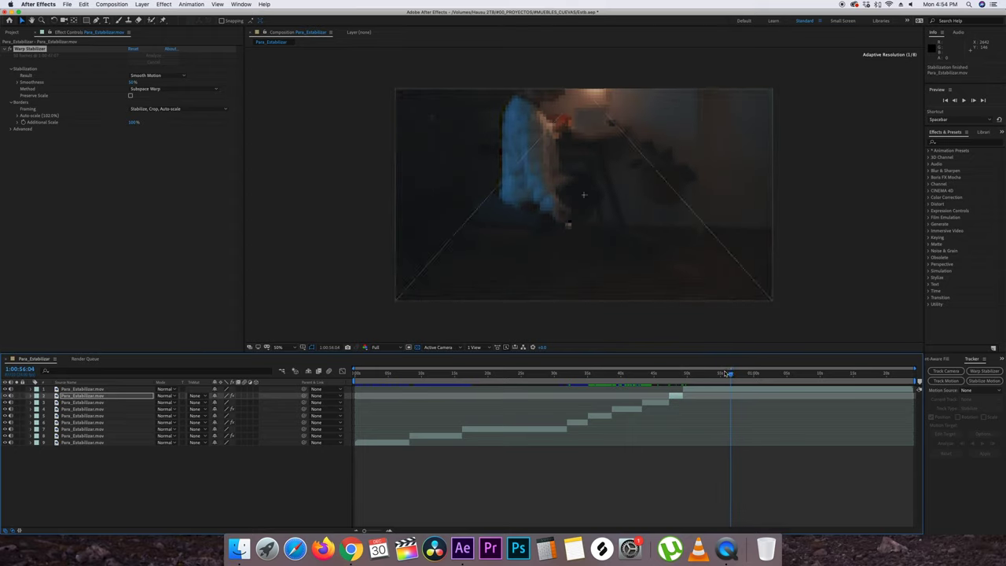
pyautogui.moveTo(723, 373)
pyautogui.mouseDown()
pyautogui.moveTo(752, 374)
pyautogui.moveTo(730, 374)
pyautogui.mouseUp()
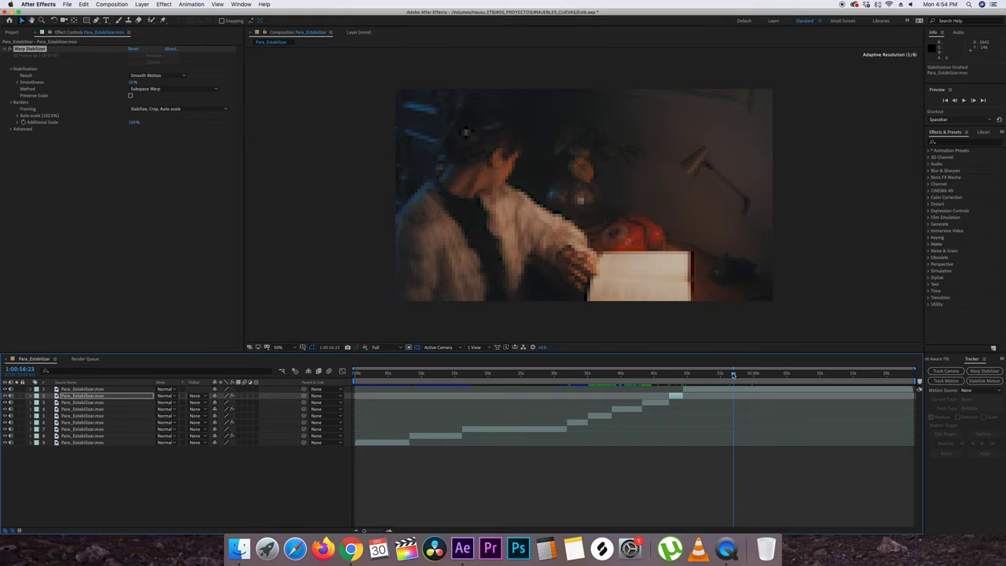
pyautogui.moveTo(730, 375); pyautogui.dragTo(718, 375)
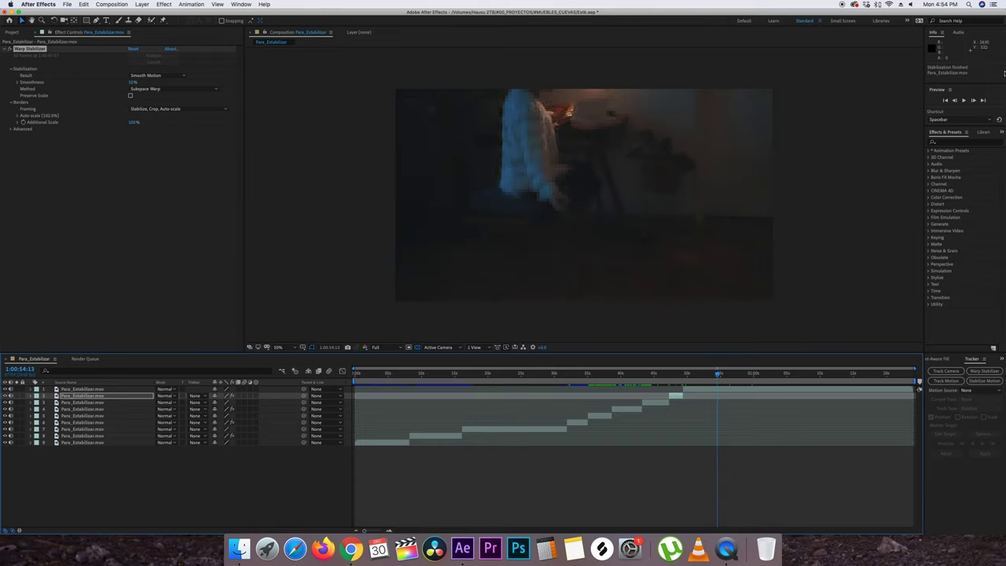
# - Select the top layer and frame-step to 1:00:54:11, the indoor shot's first frame
pyautogui.click(955, 100)
pyautogui.click(955, 102)
pyautogui.click(955, 101)
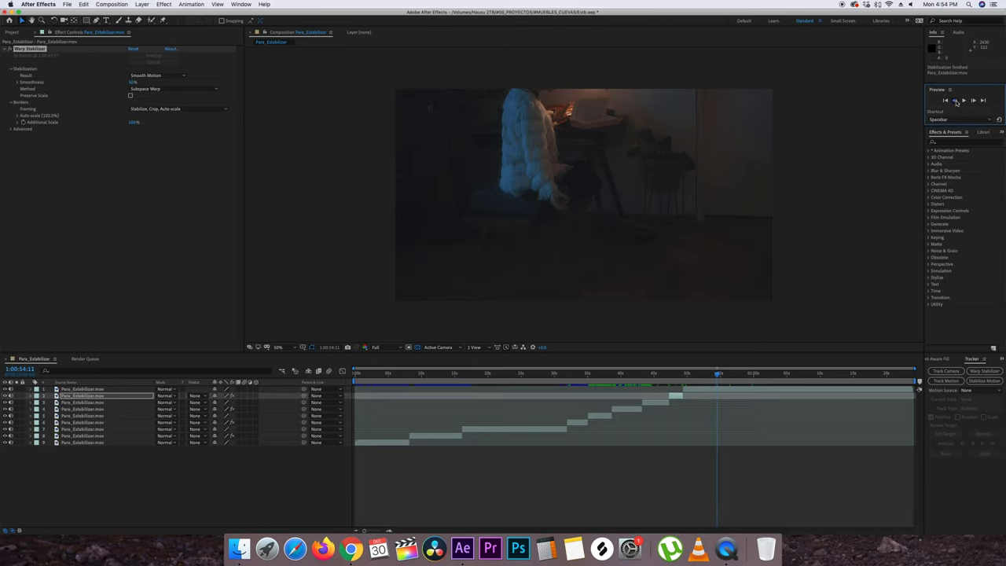
pyautogui.click(93, 390)
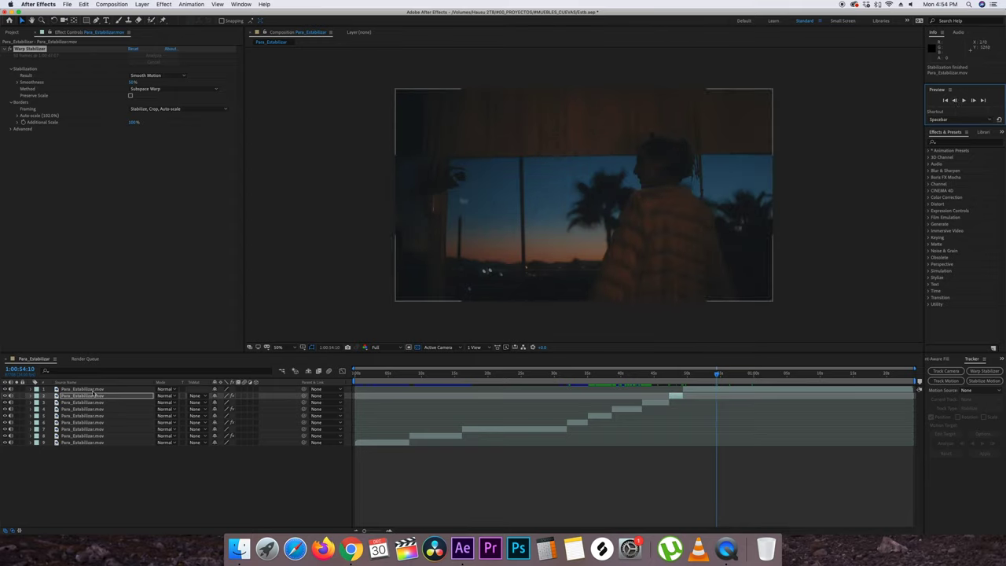
pyautogui.click(981, 100)
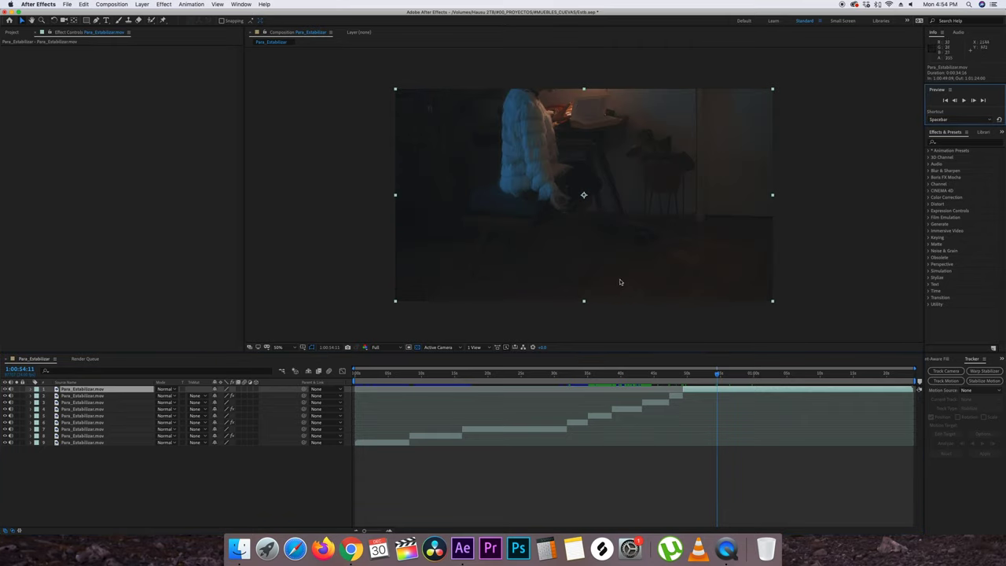
# - Split the top layer at the sunset shot's end and Warp-stabilize the sunset clip
pyautogui.press('super+shift+d')
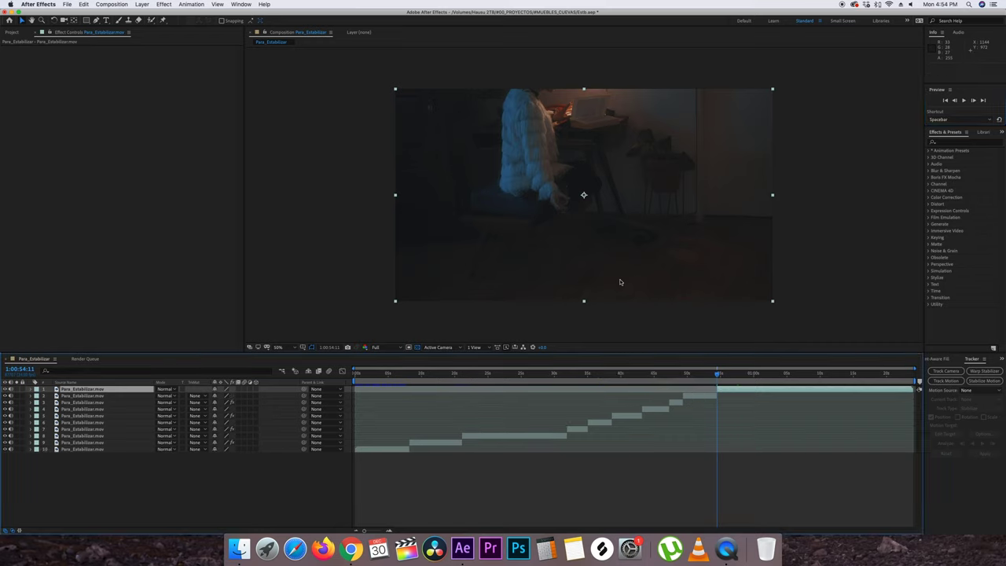
pyautogui.click(698, 374)
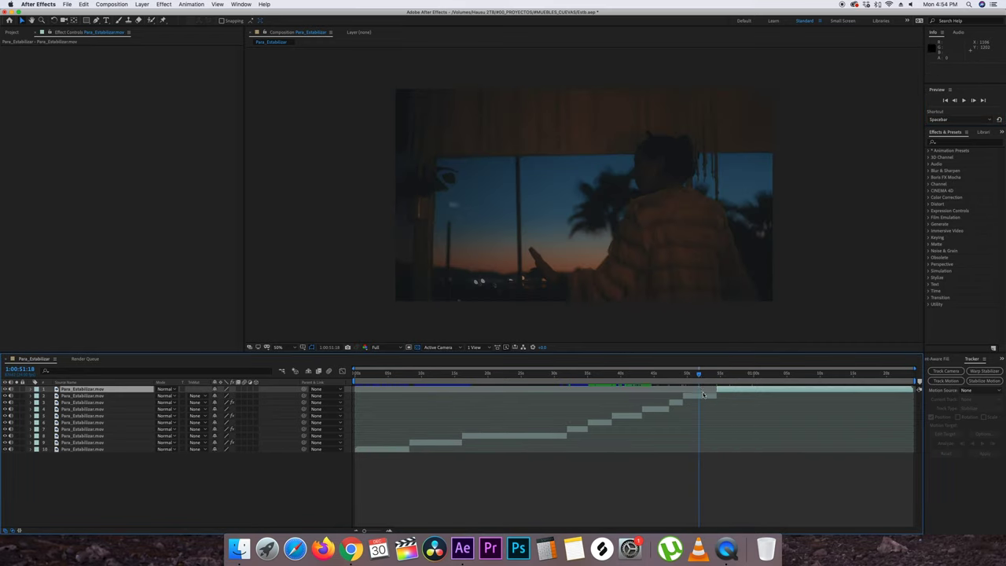
pyautogui.click(701, 395)
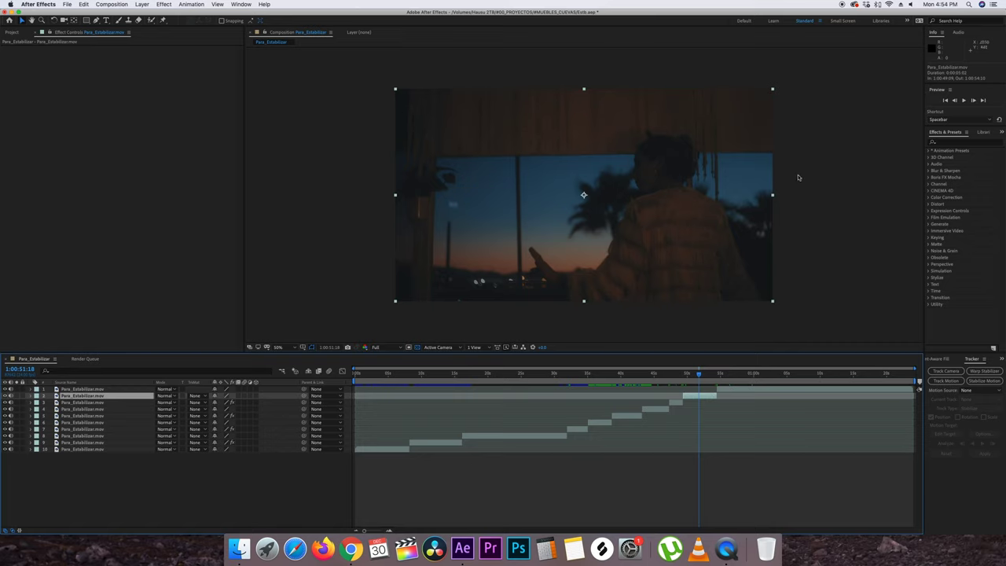
pyautogui.click(982, 371)
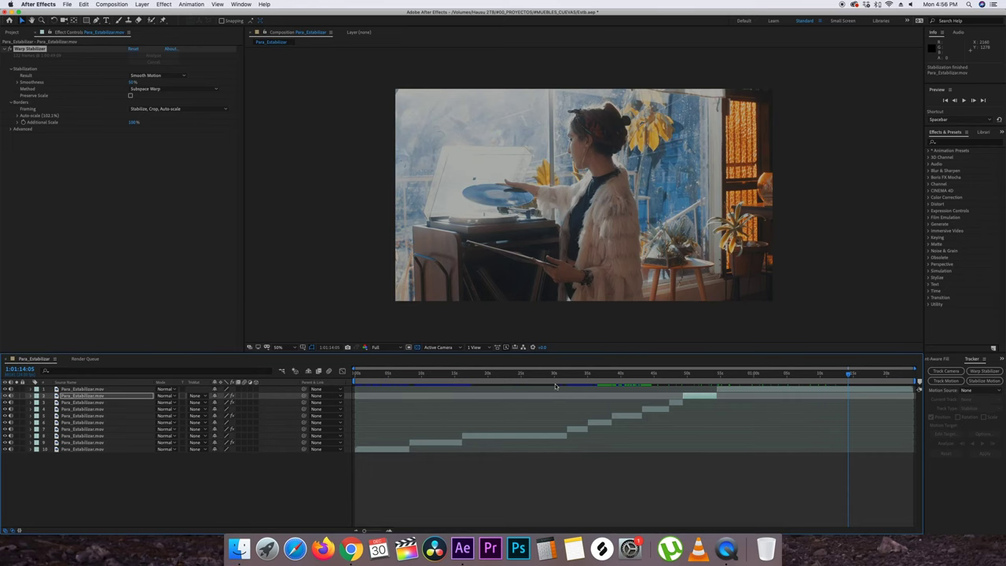
# - Scrub back to review the stabilized footage, then add the composition to the render queue
pyautogui.moveTo(555, 376); pyautogui.dragTo(493, 376)
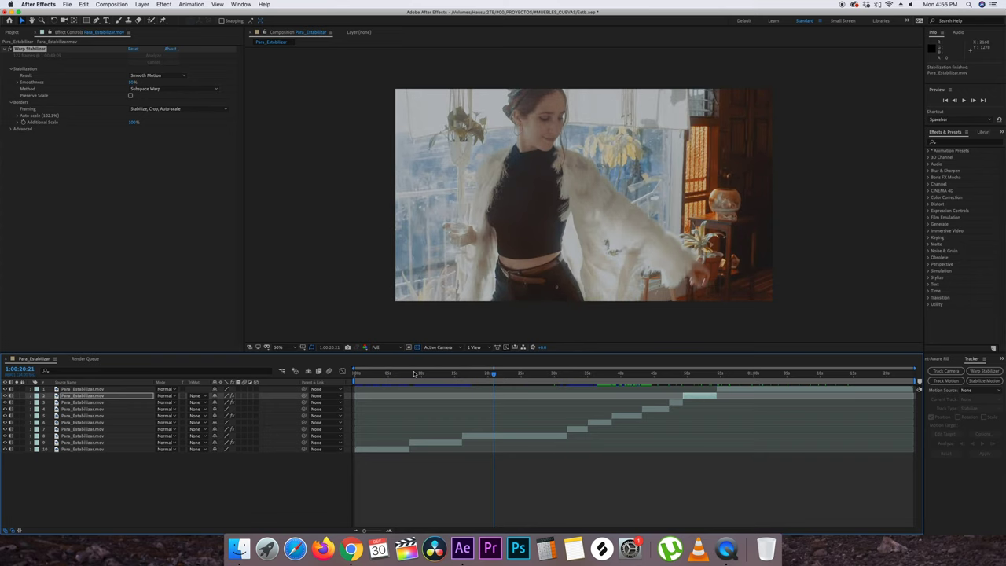
pyautogui.moveTo(433, 379); pyautogui.dragTo(369, 376)
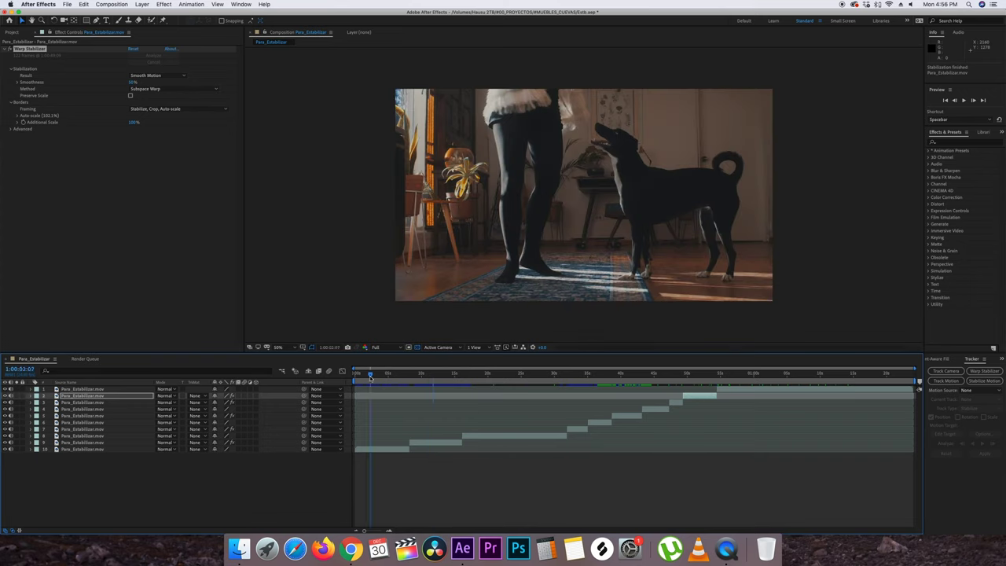
pyautogui.click(186, 472)
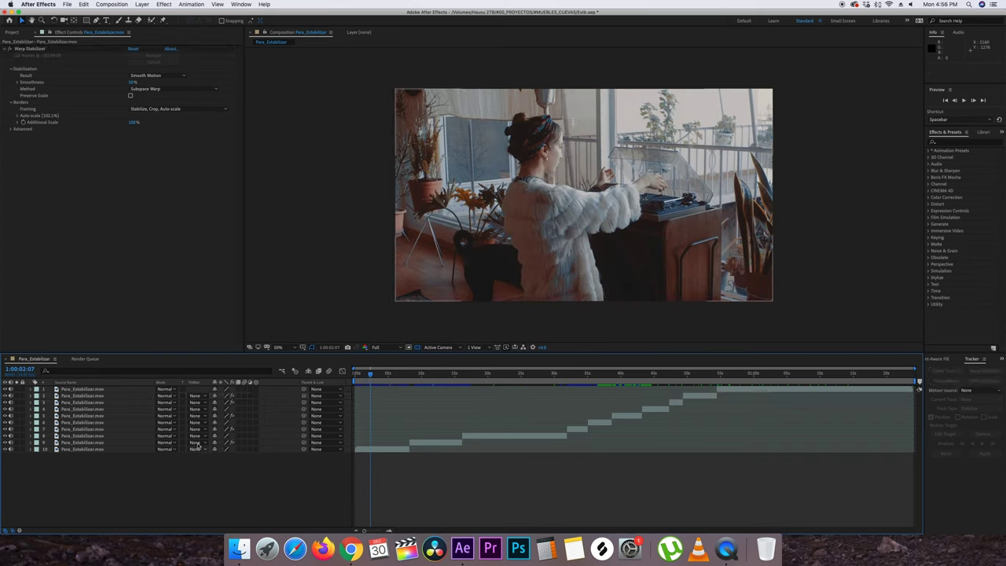
pyautogui.click(128, 4)
pyautogui.click(126, 65)
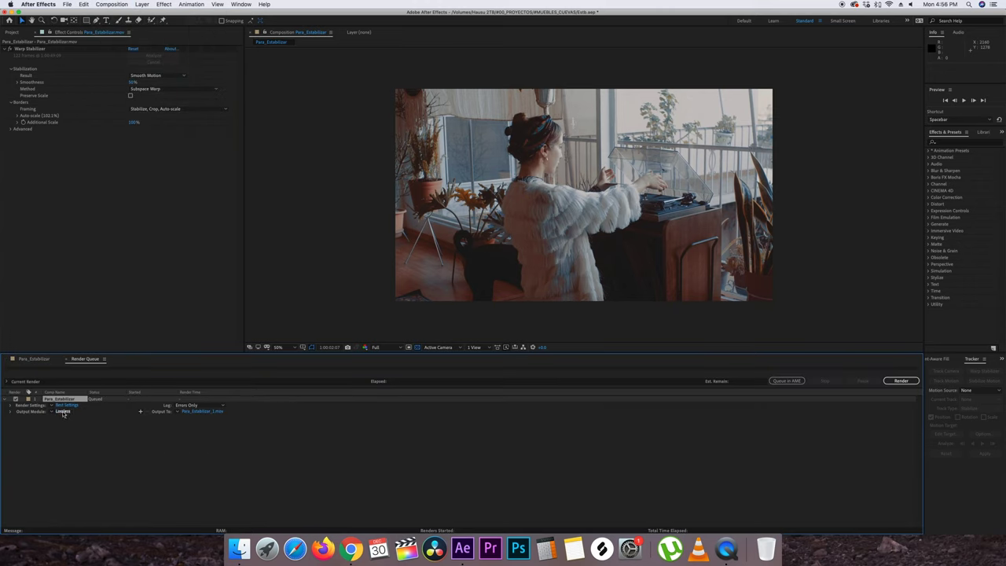
# - Set the output module to QuickTime with RGB channels and the Apple ProRes 422 LT codec
pyautogui.click(63, 411)
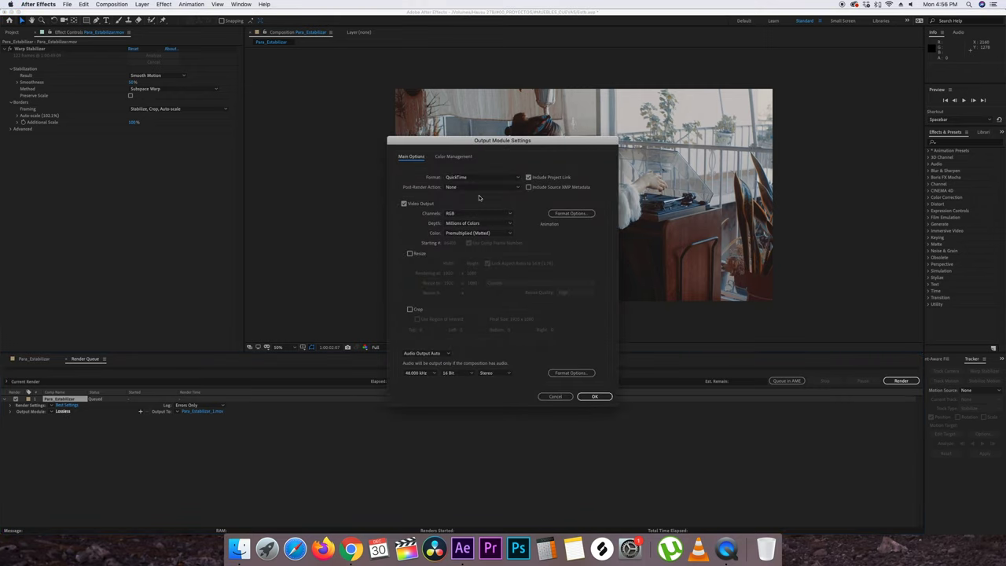
pyautogui.click(491, 214)
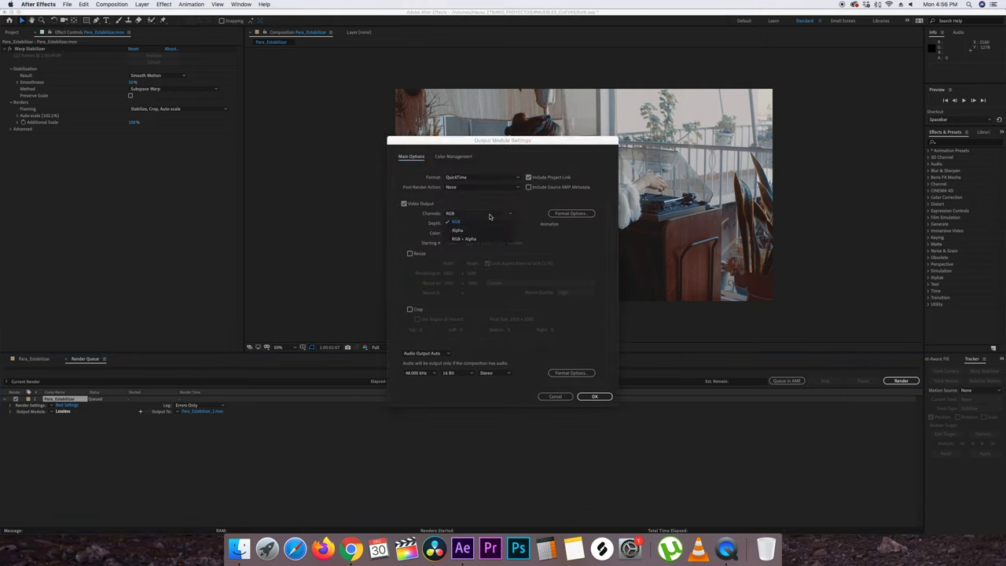
pyautogui.click(499, 207)
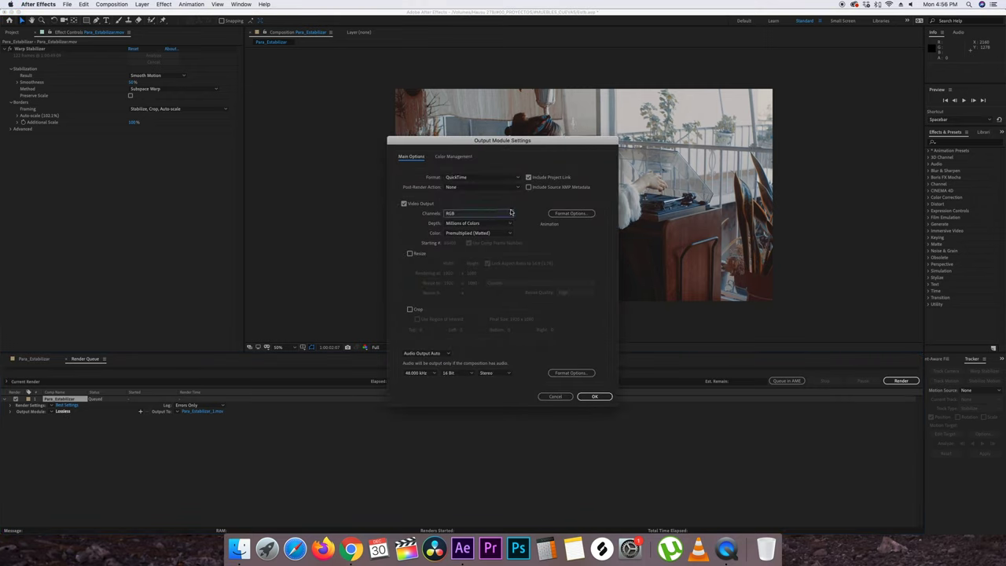
pyautogui.click(562, 213)
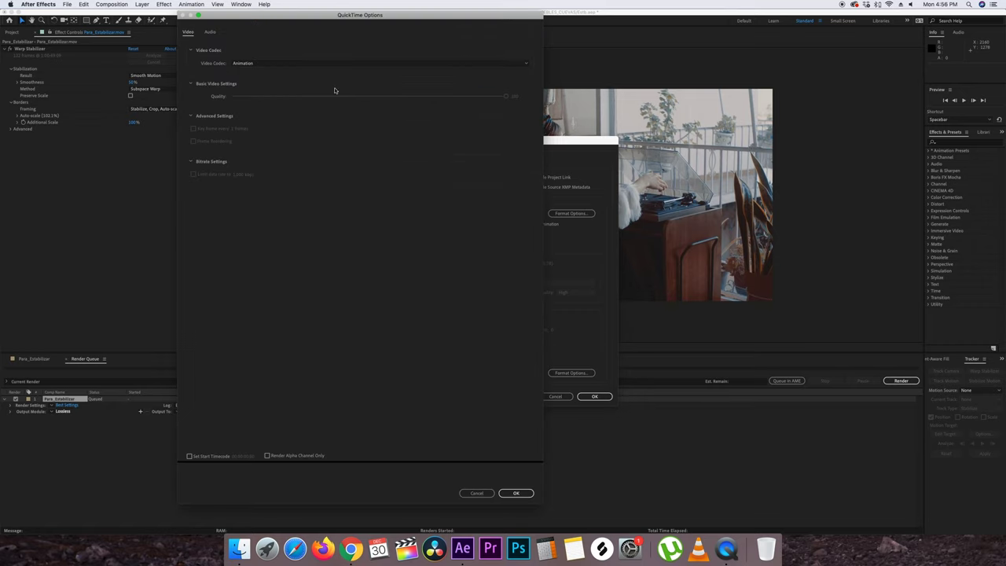
pyautogui.click(290, 64)
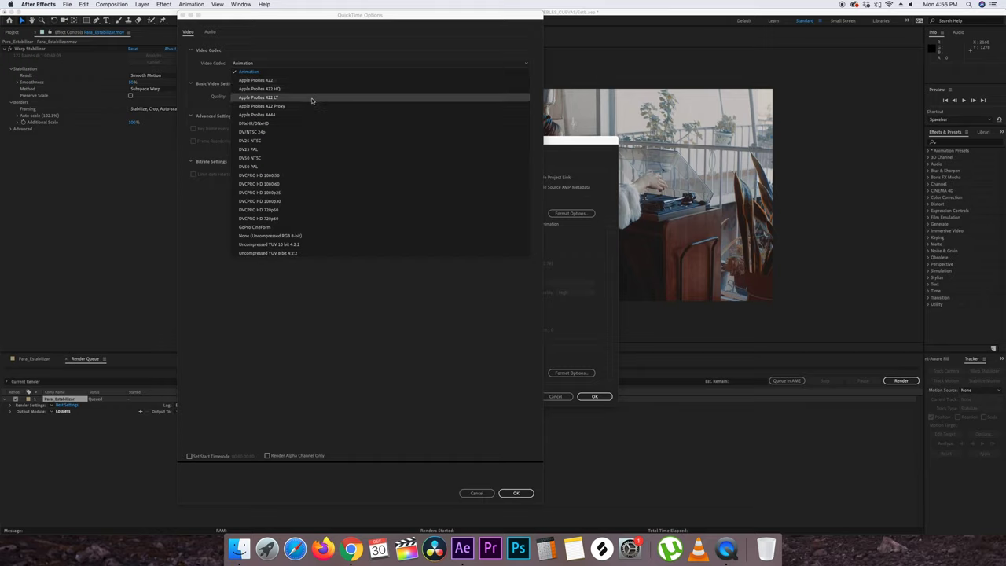
pyautogui.click(302, 103)
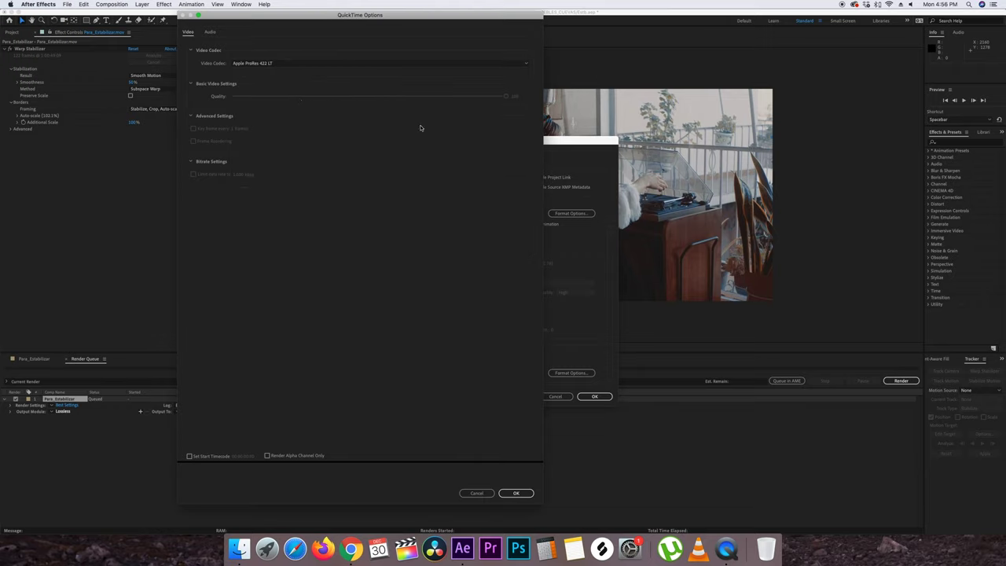
pyautogui.click(515, 492)
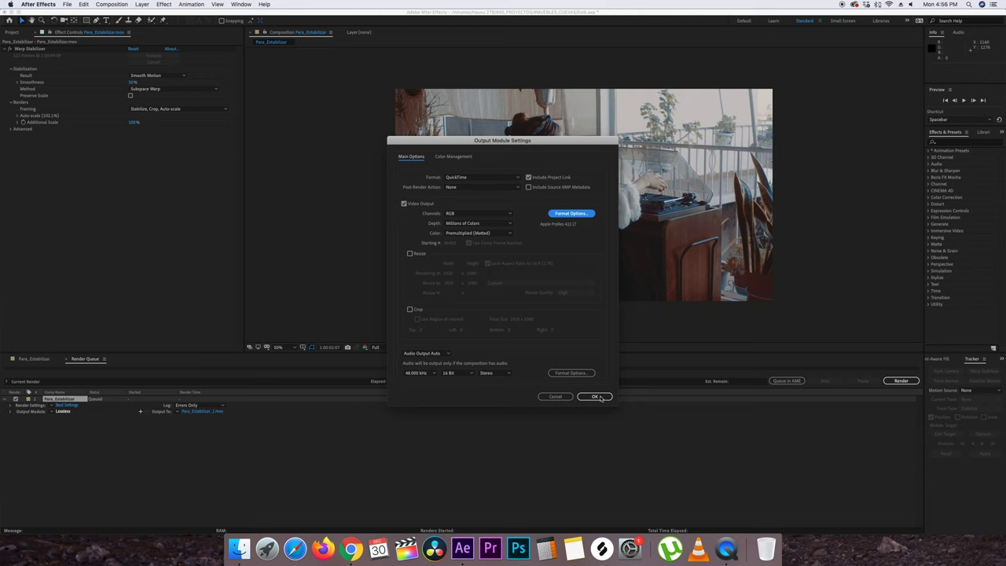
pyautogui.click(597, 397)
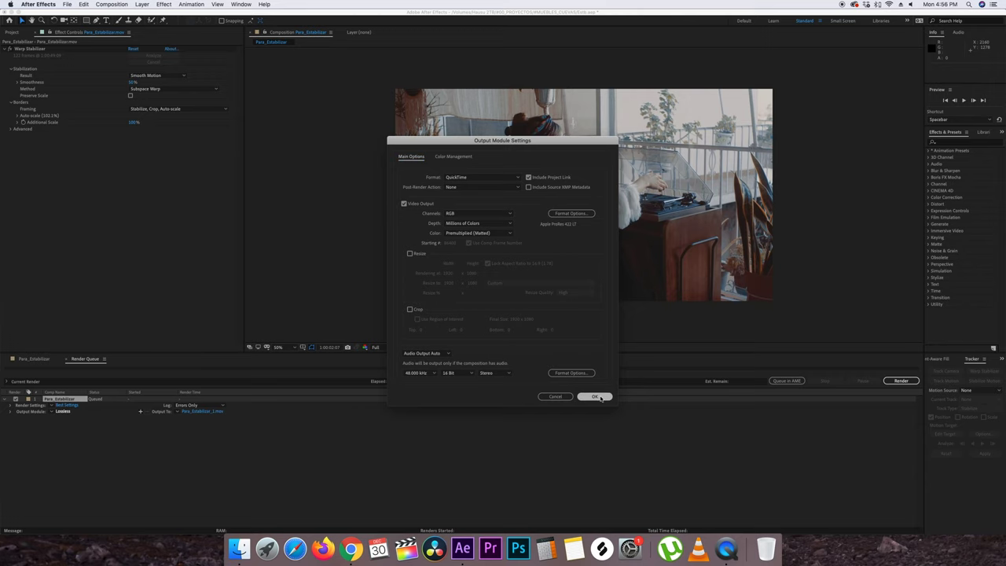
# - Rename the render output file to 'Estabilizado' in the Movies folder
pyautogui.click(210, 412)
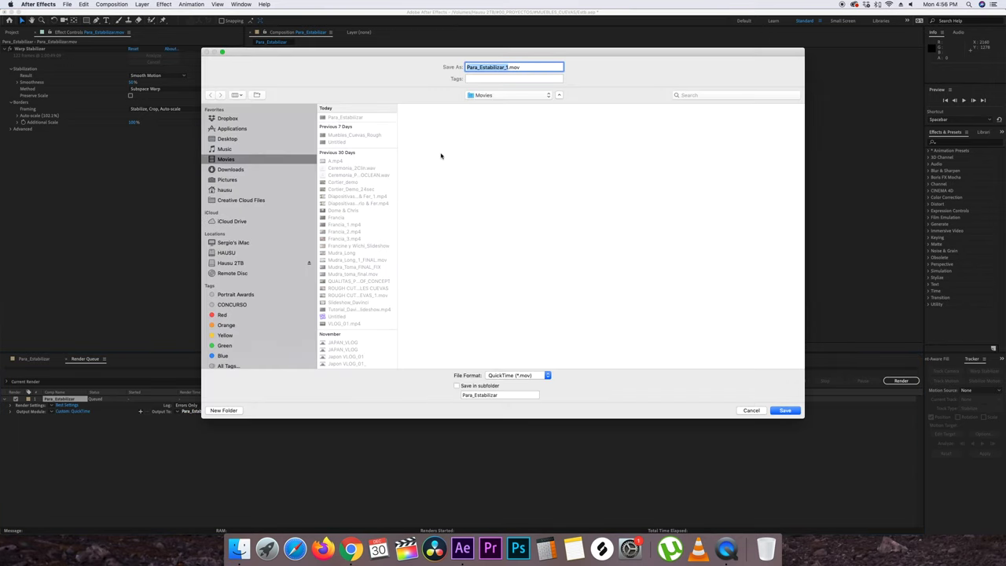
pyautogui.click(506, 67)
pyautogui.moveTo(507, 68); pyautogui.dragTo(453, 66)
pyautogui.write('Estabili')
pyautogui.write('zado')
pyautogui.press('Return')
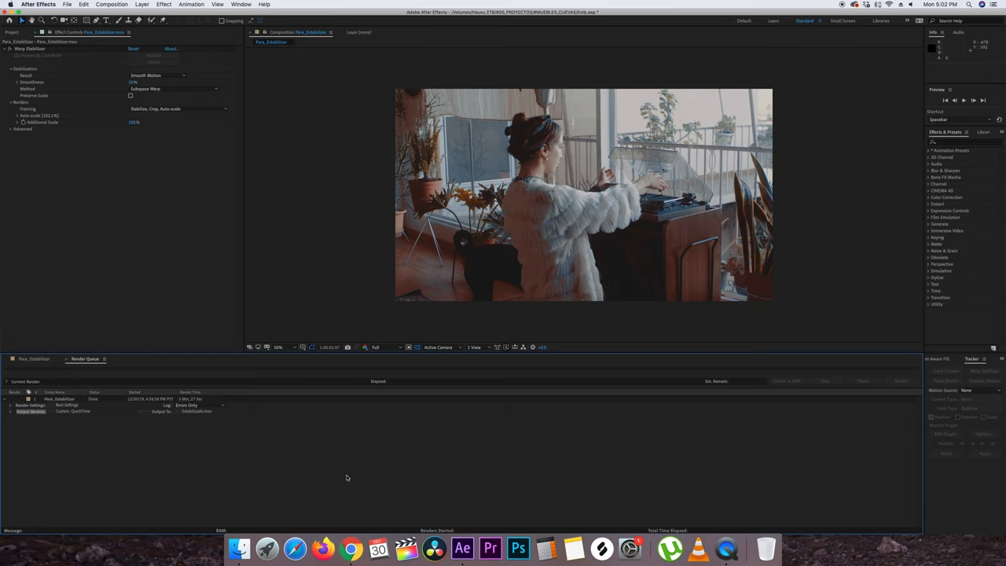
# - Open the Movies folder in Finder and select the rendered Estabilizado.mov
pyautogui.click(371, 472)
pyautogui.click(239, 548)
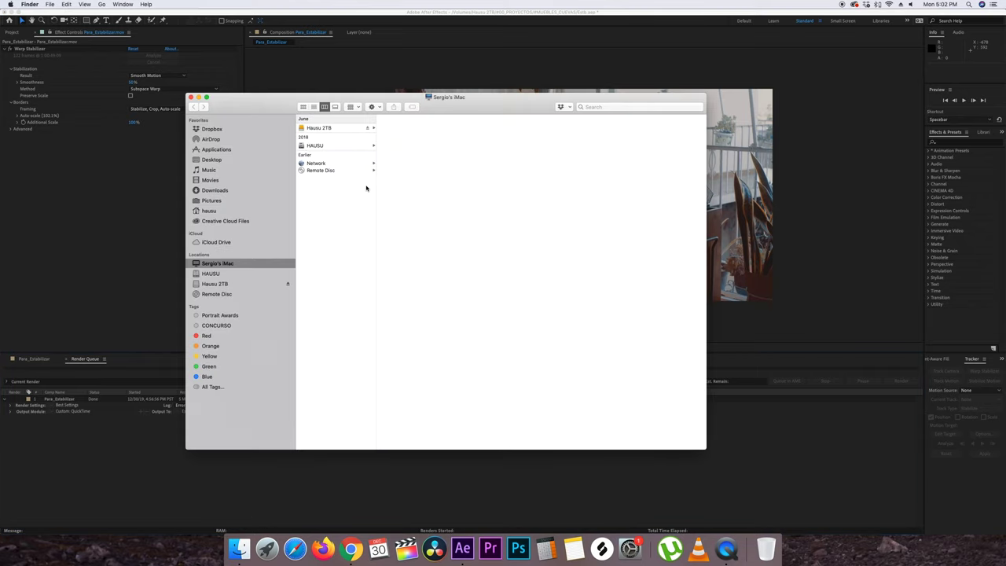
pyautogui.click(220, 183)
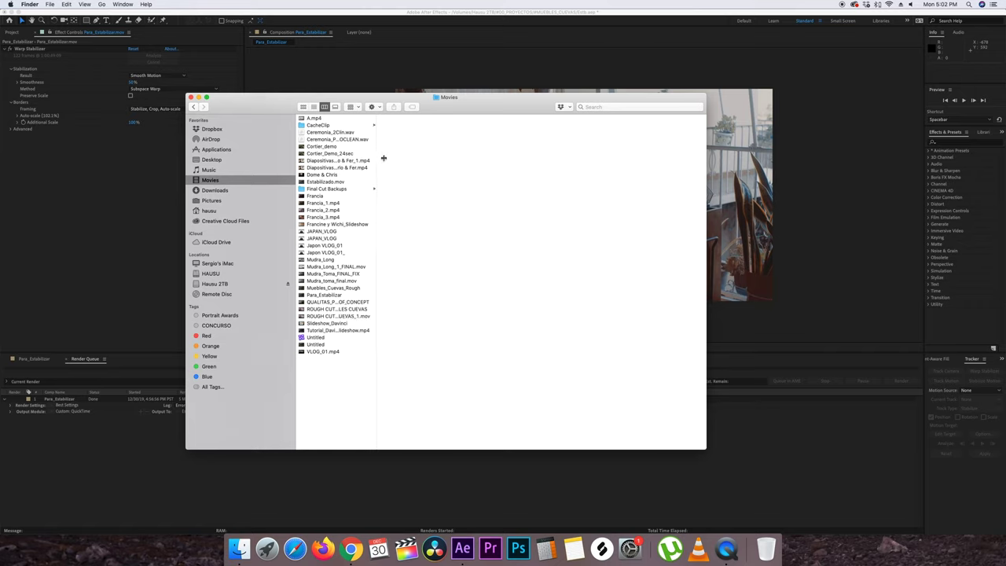
pyautogui.doubleClick(376, 159)
pyautogui.click(320, 182)
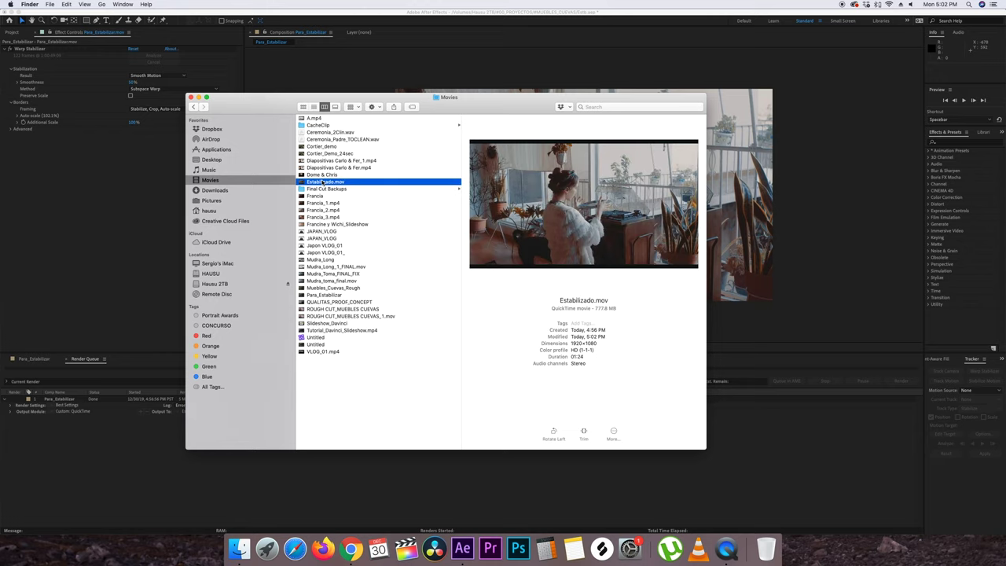
# - Preview Estabilizado.mov in Quick Look, close Finder, and return to the After Effects timeline
pyautogui.press('XF86AudioRaiseVolume')
pyautogui.press('space')
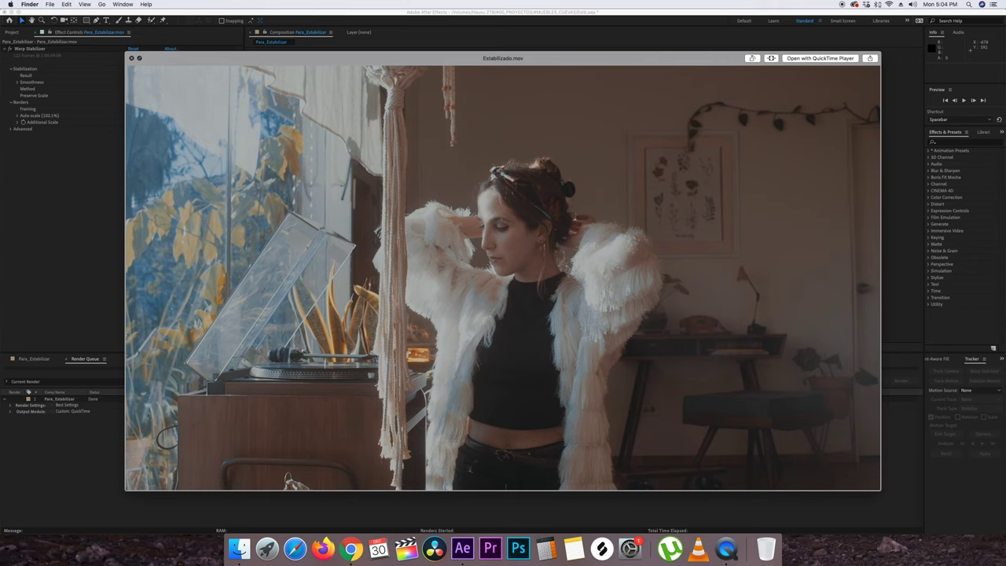
pyautogui.press('space')
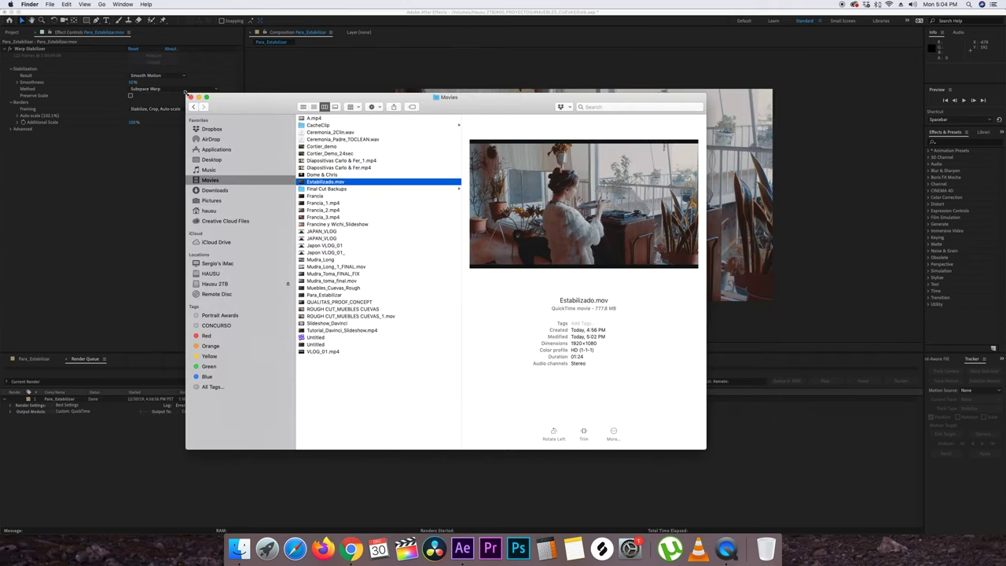
pyautogui.click(191, 97)
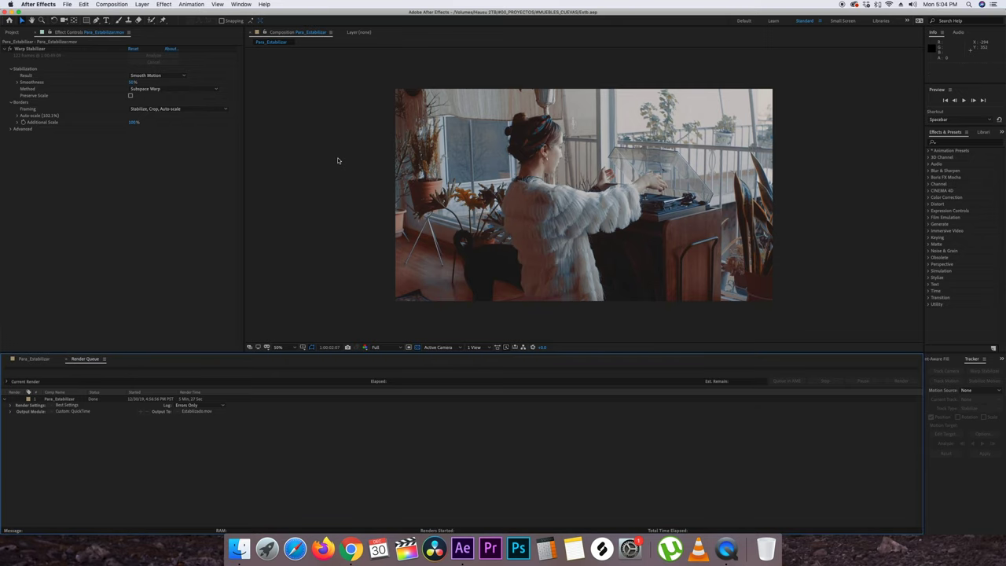
pyautogui.click(35, 359)
pyautogui.click(534, 379)
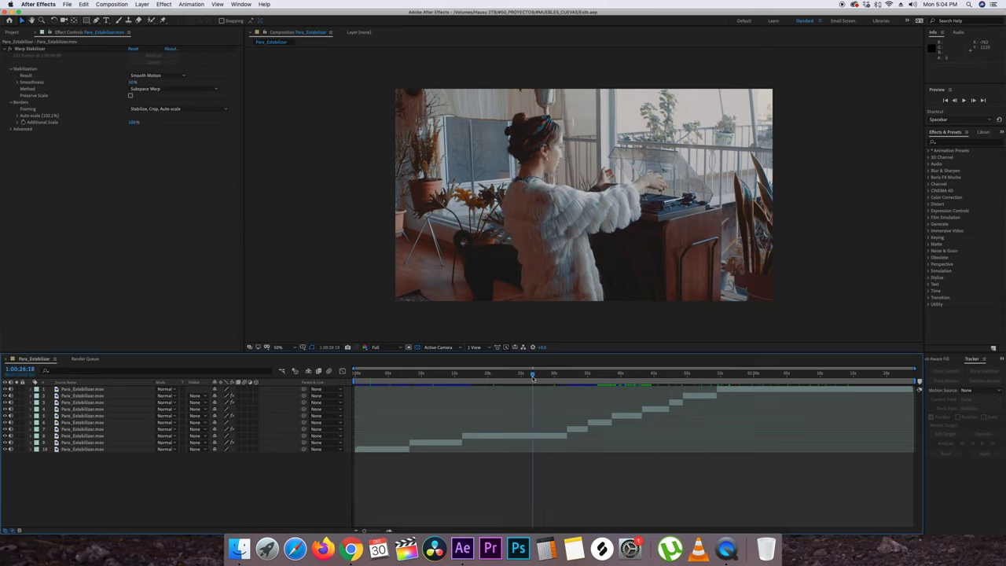